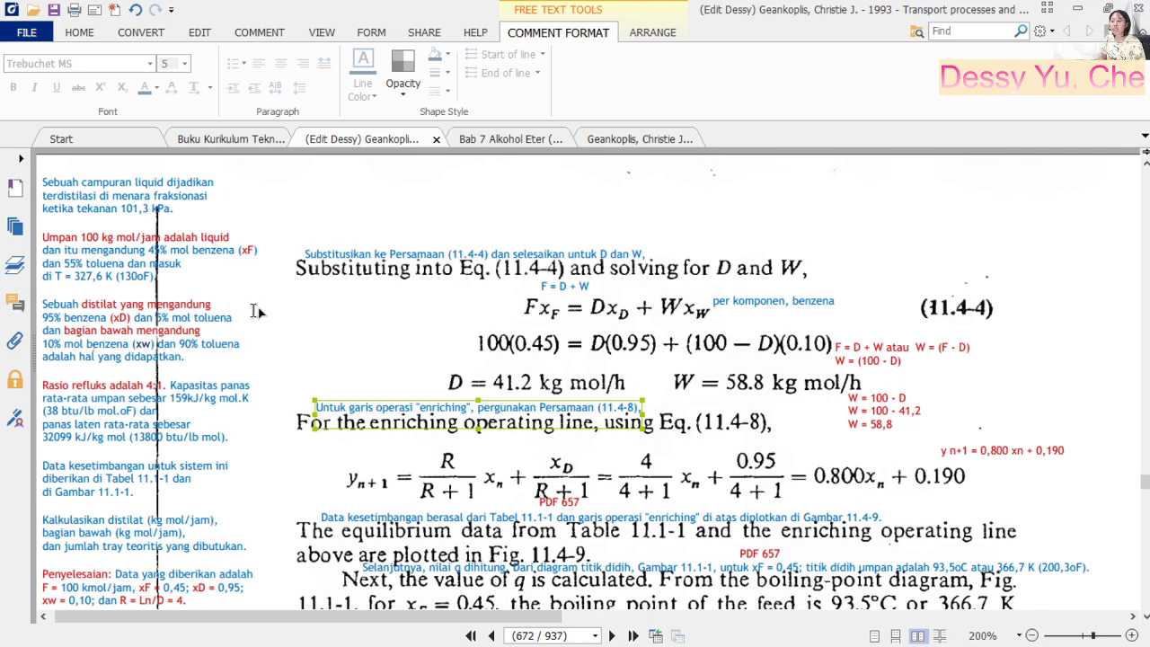
# Step: Switch to the Excel workbook and view the benzene-toluene data table above the chart on Sheet1
pyautogui.scroll(-1, 395, 336)
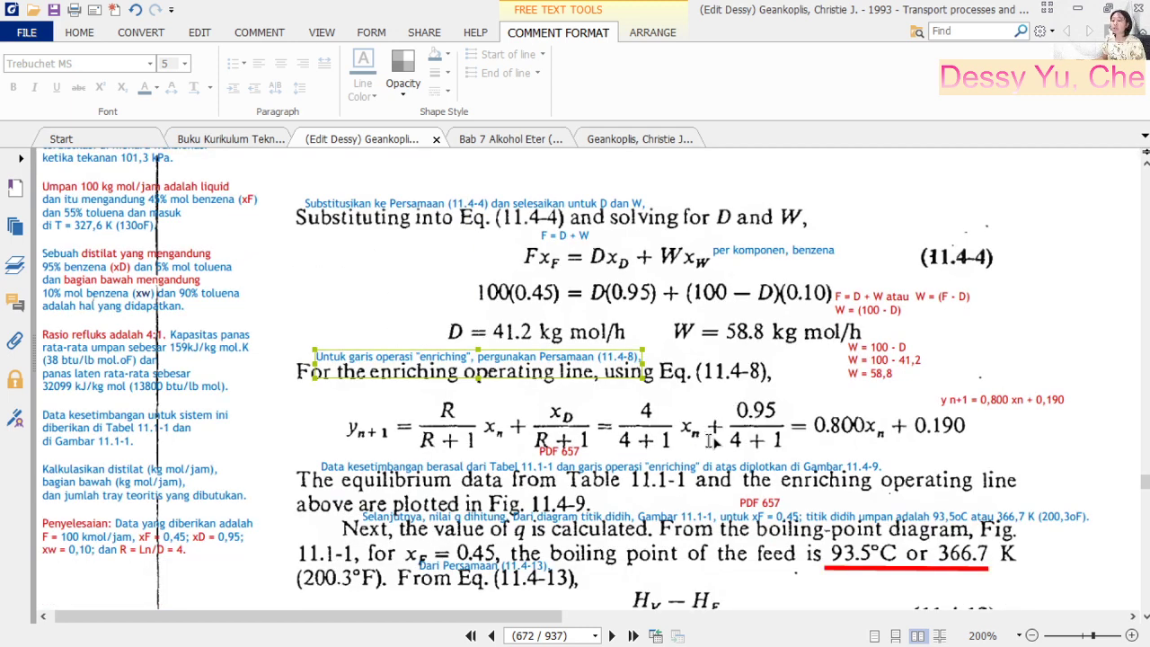
pyautogui.moveTo(1139, 334)
pyautogui.click(1125, 285)
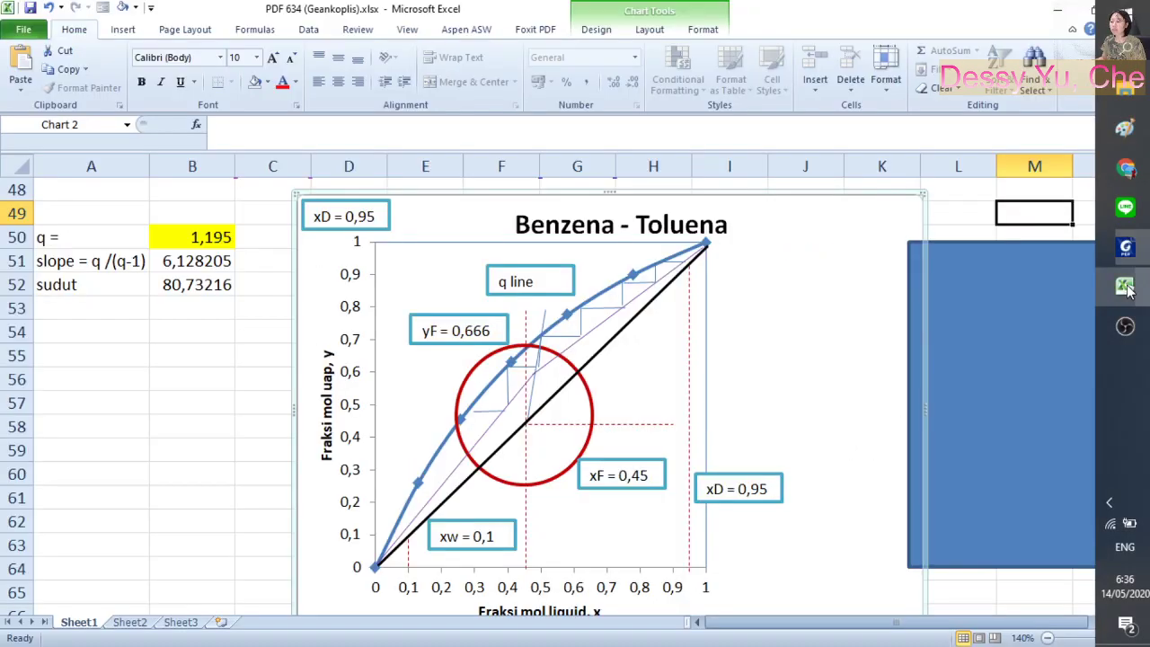
pyautogui.scroll(4, 498, 320)
pyautogui.click(755, 349)
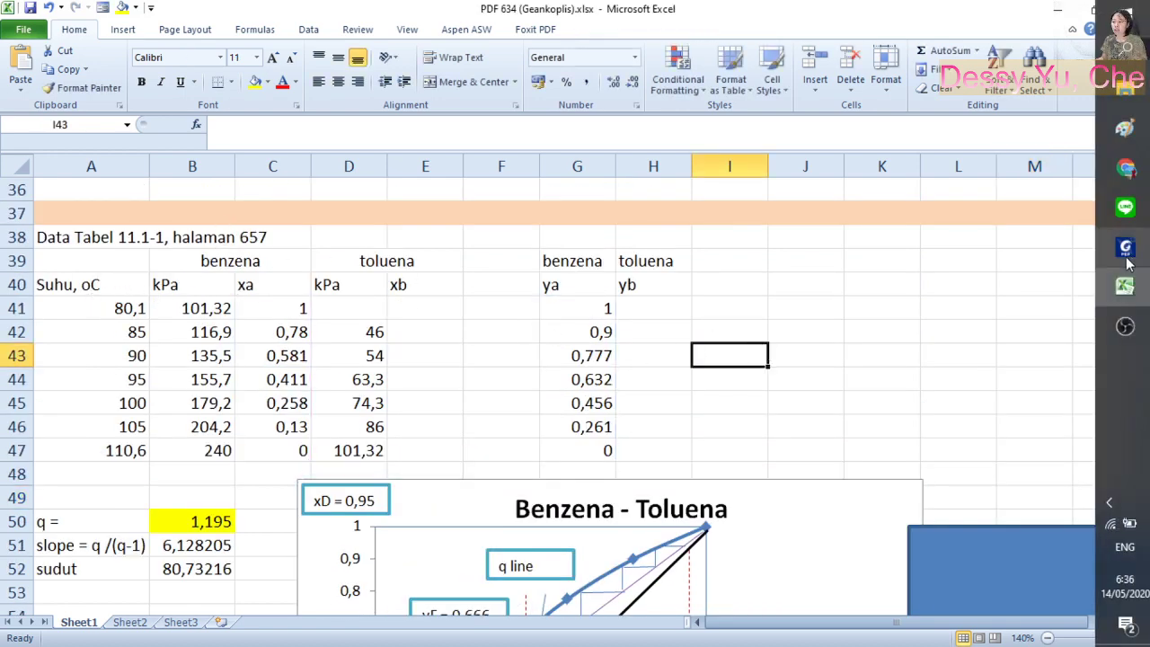
# Step: Switch to Foxit PhantomPDF and view Table 11.1-1 on page 657 of the unedited Geankoplis PDF
pyautogui.click(1131, 266)
pyautogui.click(624, 142)
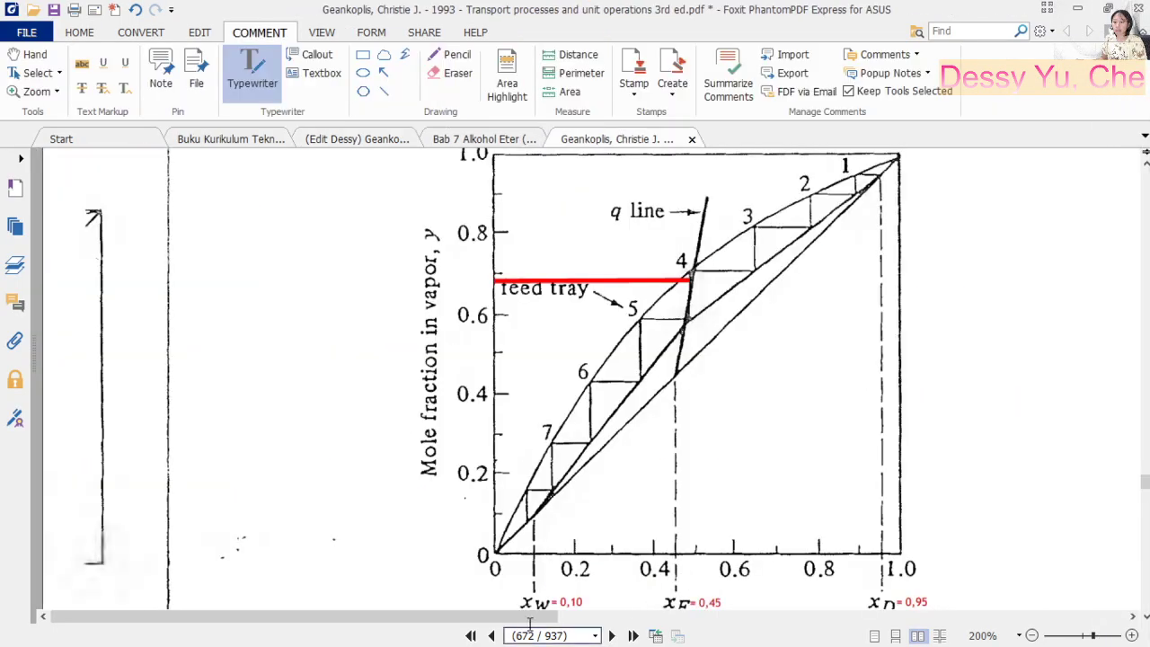
pyautogui.click(537, 635)
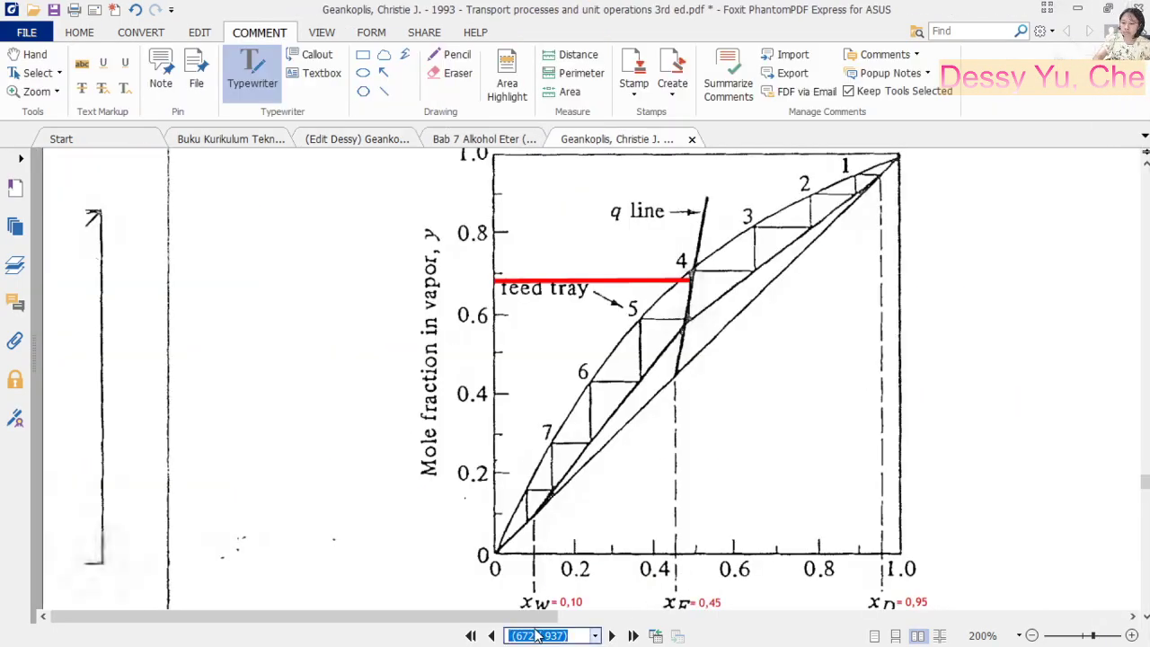
pyautogui.write('657')
pyautogui.press('Return')
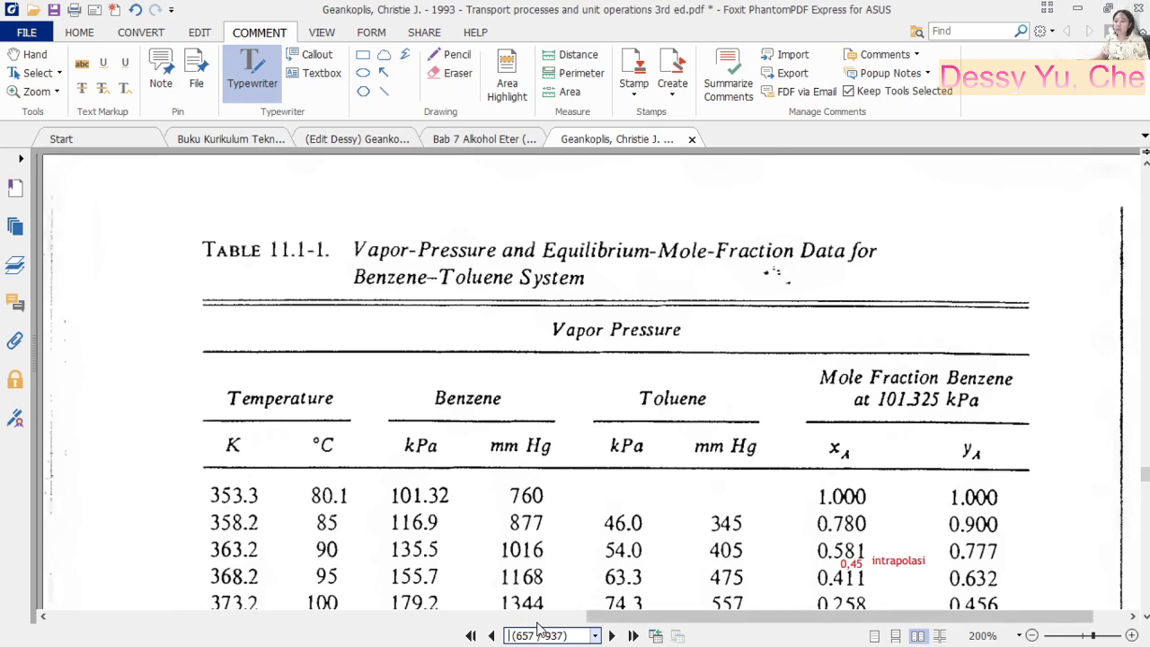
pyautogui.scroll(-1, 593, 598)
pyautogui.scroll(-1, 593, 593)
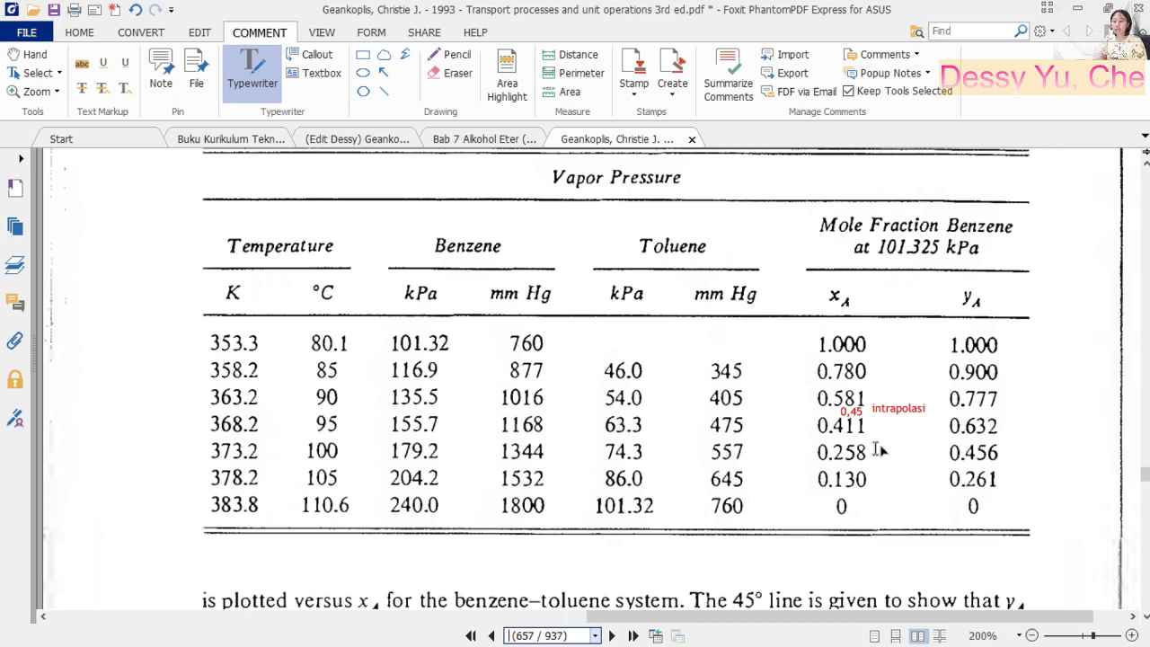
# Step: Switch back to Excel and copy the interpolation block B29:C31 to the cells starting at I41
pyautogui.moveTo(1134, 331)
pyautogui.click(1124, 286)
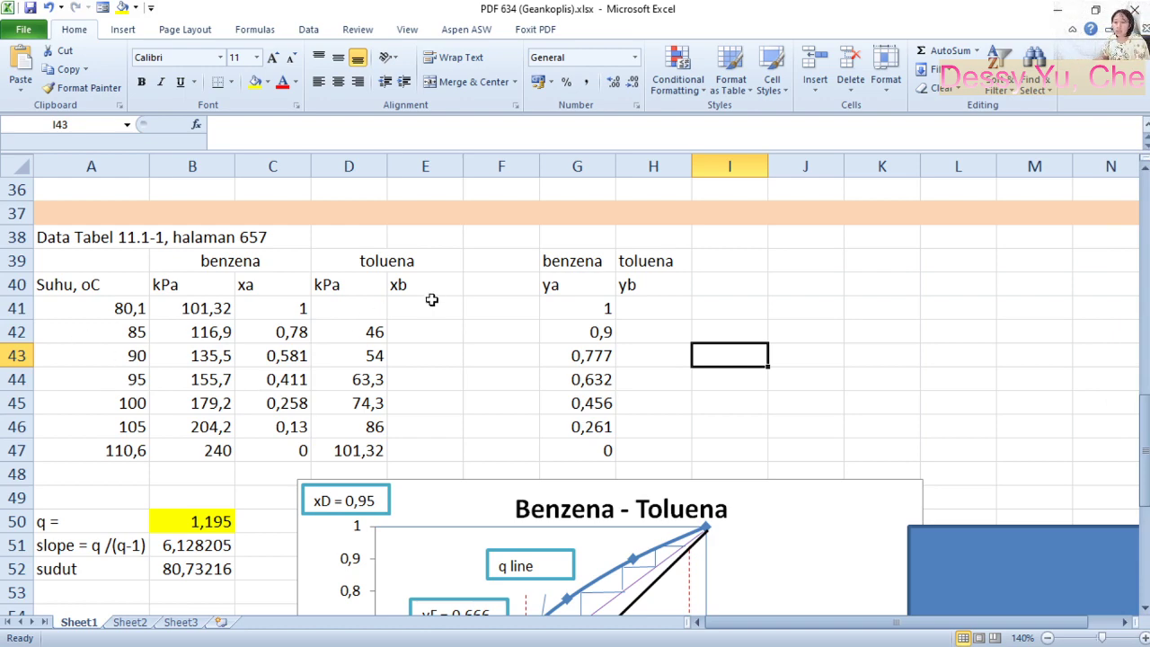
pyautogui.scroll(3, 676, 334)
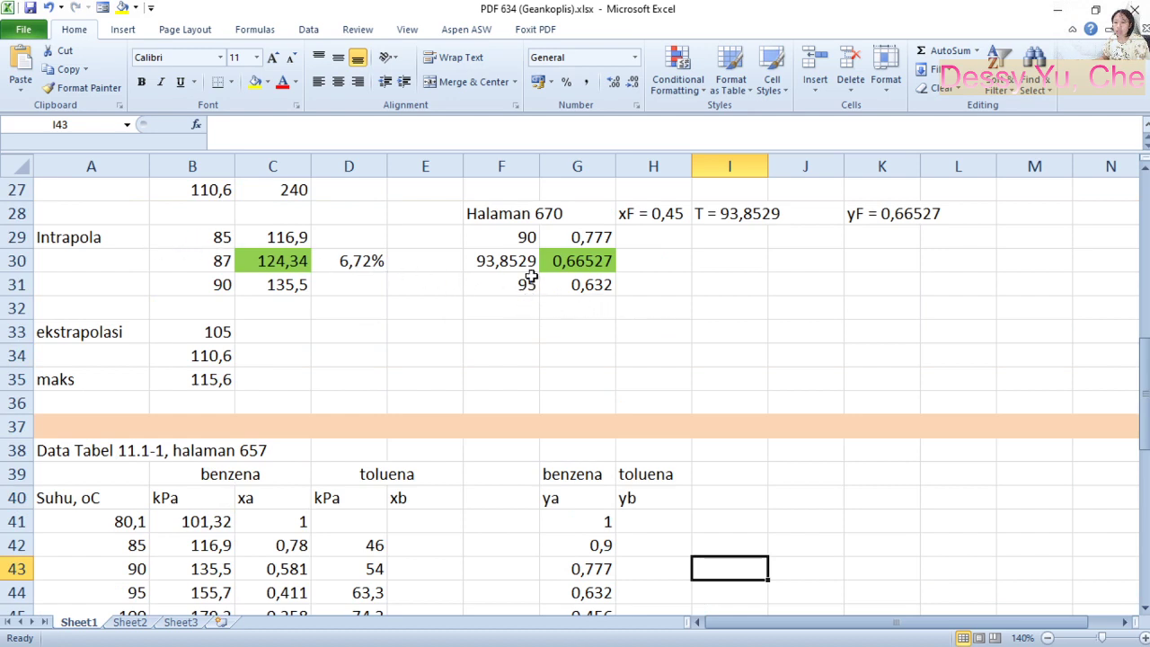
pyautogui.moveTo(210, 239); pyautogui.dragTo(325, 290)
pyautogui.hotkey('ctrl', 'c')
pyautogui.scroll(-2, 752, 462)
pyautogui.click(744, 379)
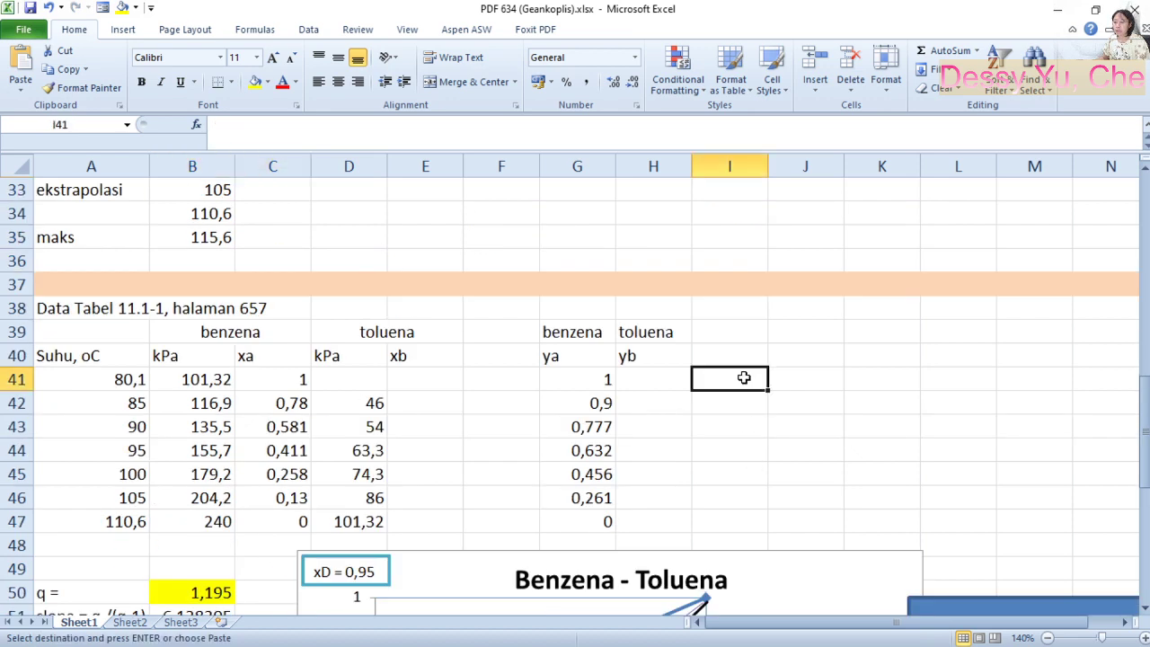
pyautogui.hotkey('ctrl', 'v')
# Step: Label the copied interpolation block with "xF = 0,45" in I40 and "T= ...?" in J40
pyautogui.click(787, 353)
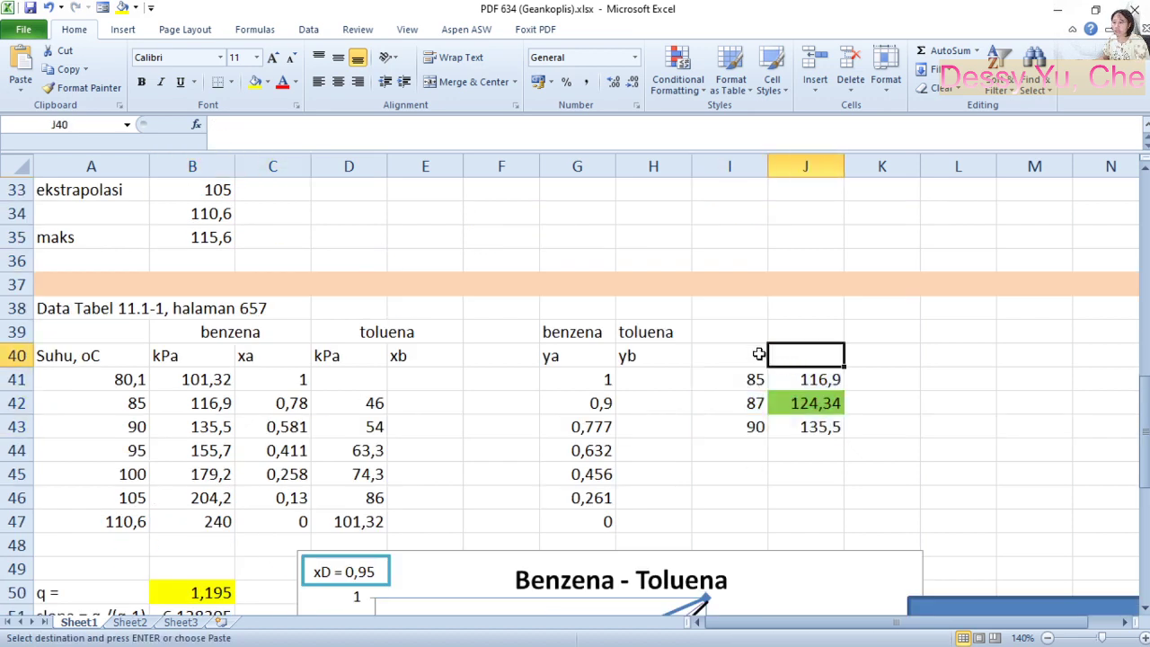
pyautogui.click(742, 354)
pyautogui.write('xw')
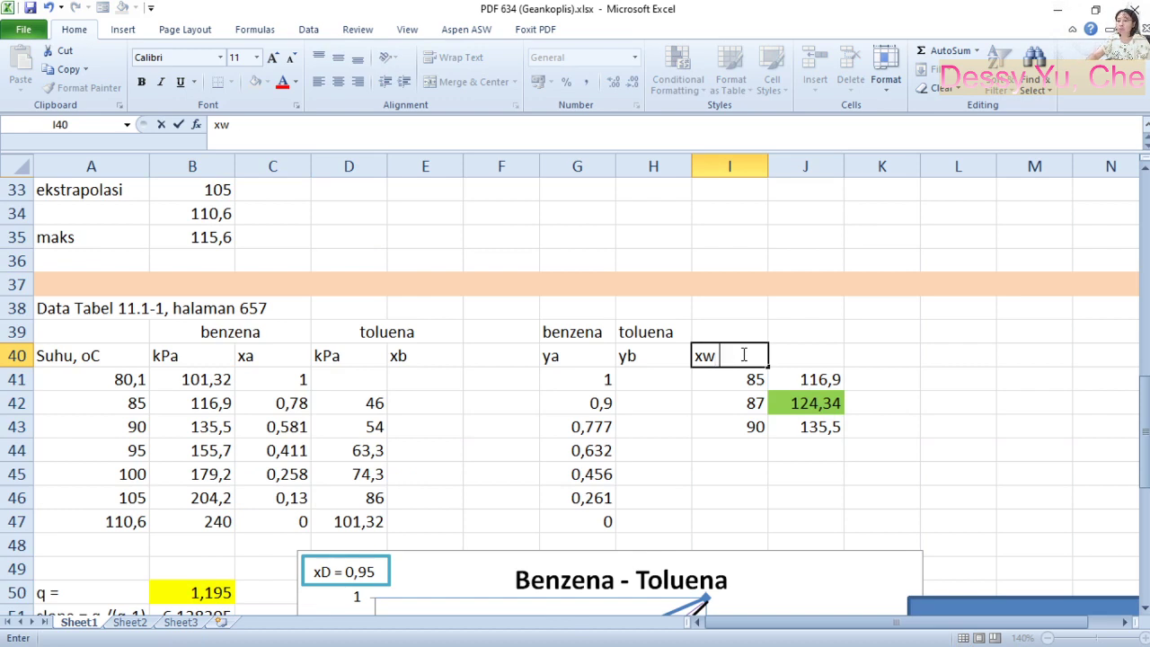
pyautogui.press('BackSpace')
pyautogui.write('F = 0')
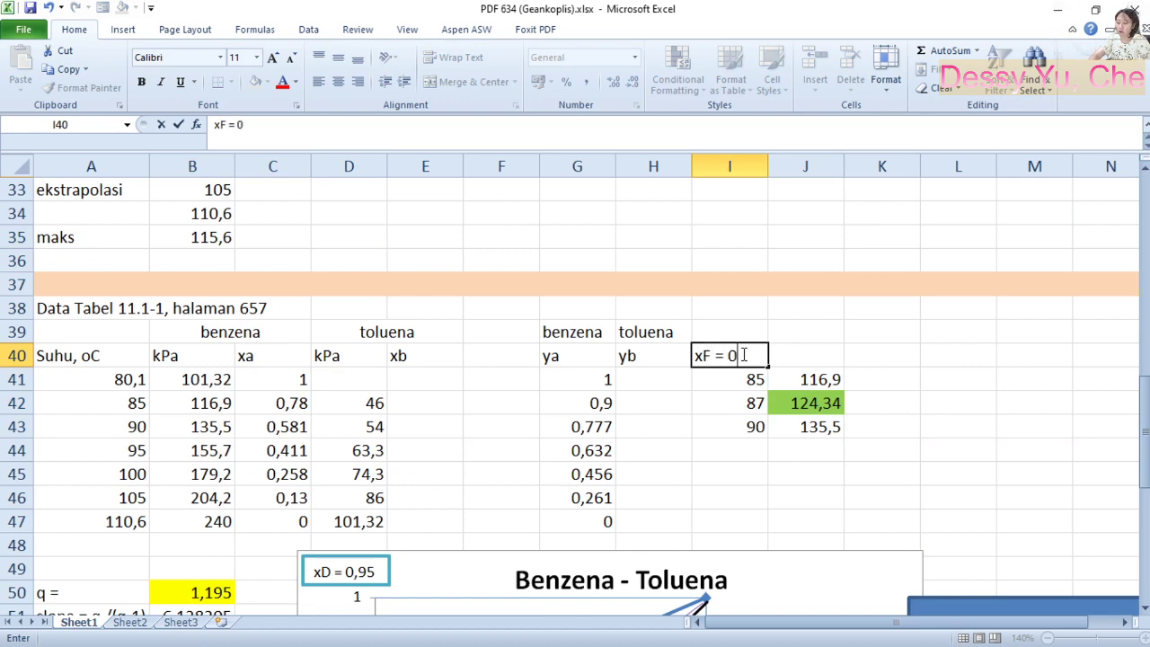
pyautogui.write(',45')
pyautogui.press('Return')
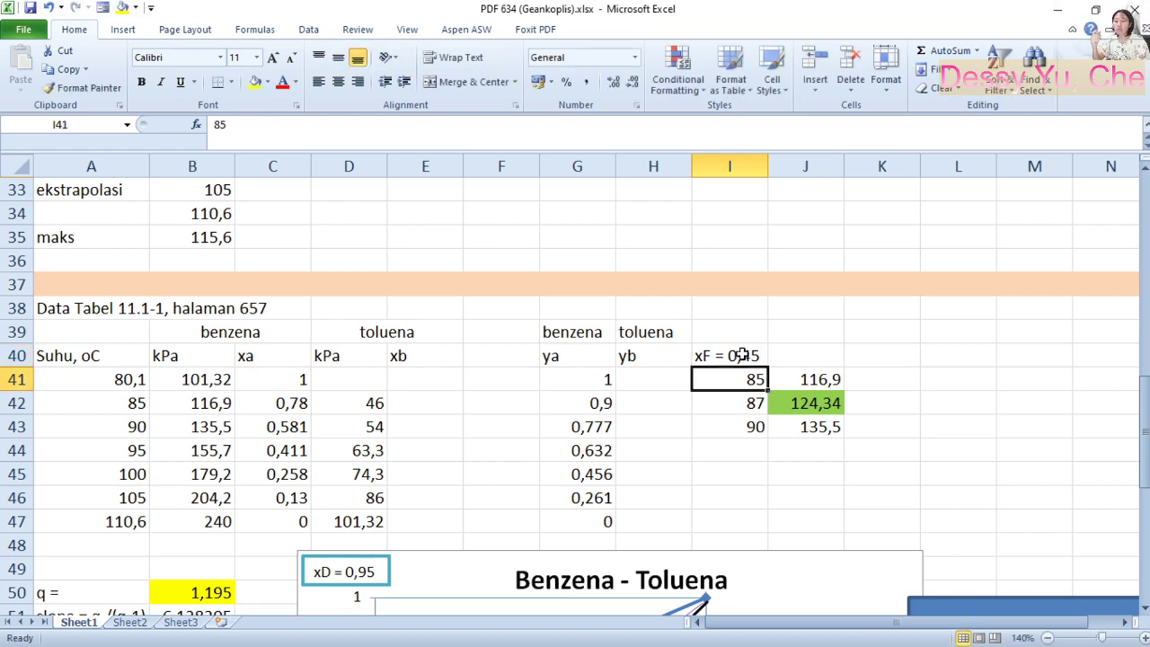
pyautogui.click(815, 355)
pyautogui.write('T')
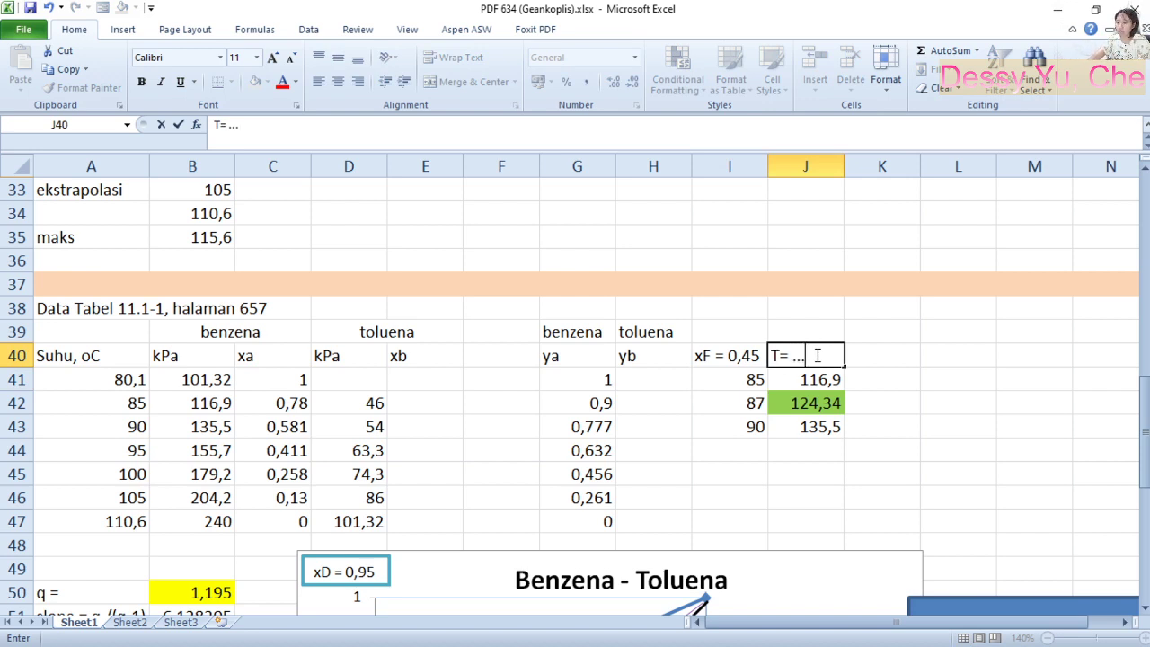
pyautogui.write('= ...?')
pyautogui.press('Return')
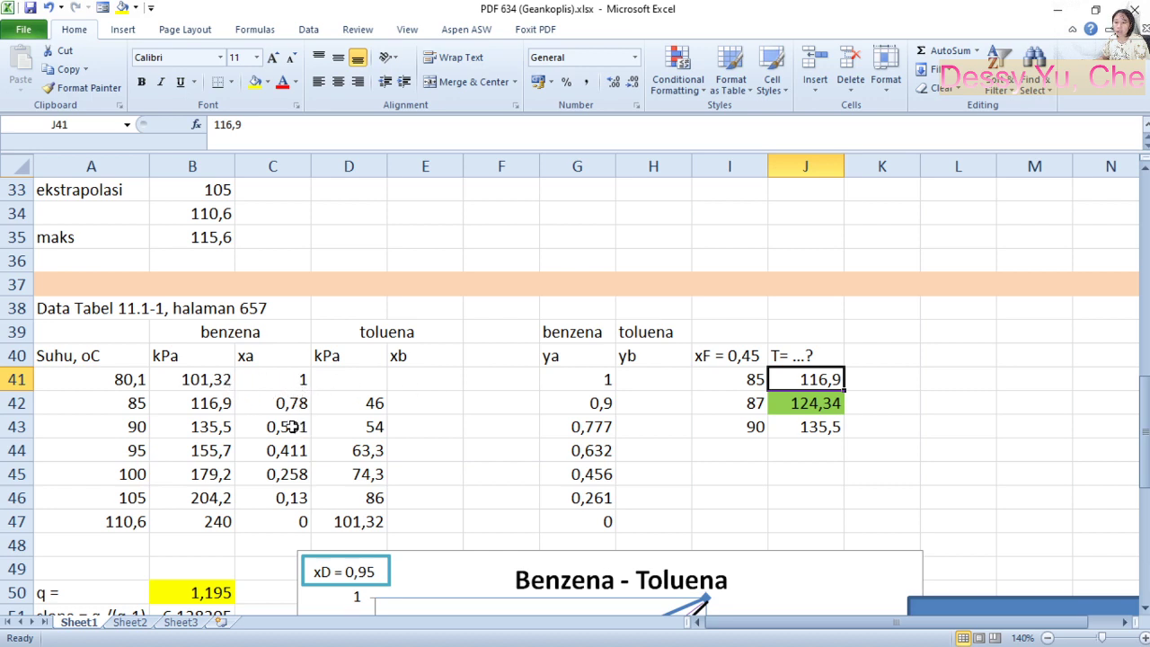
# Step: Enter the benzene liquid fractions 0,581, 0,45 and 0,411 in cells I41 to I43
pyautogui.moveTo(292, 427); pyautogui.dragTo(302, 449)
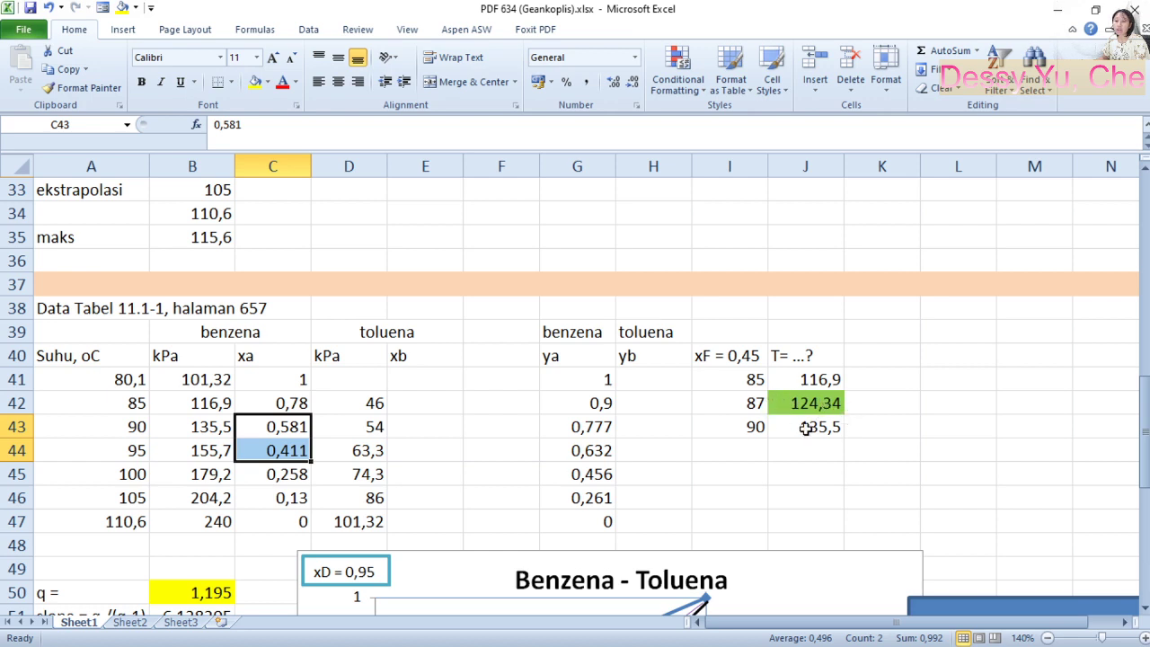
pyautogui.click(735, 382)
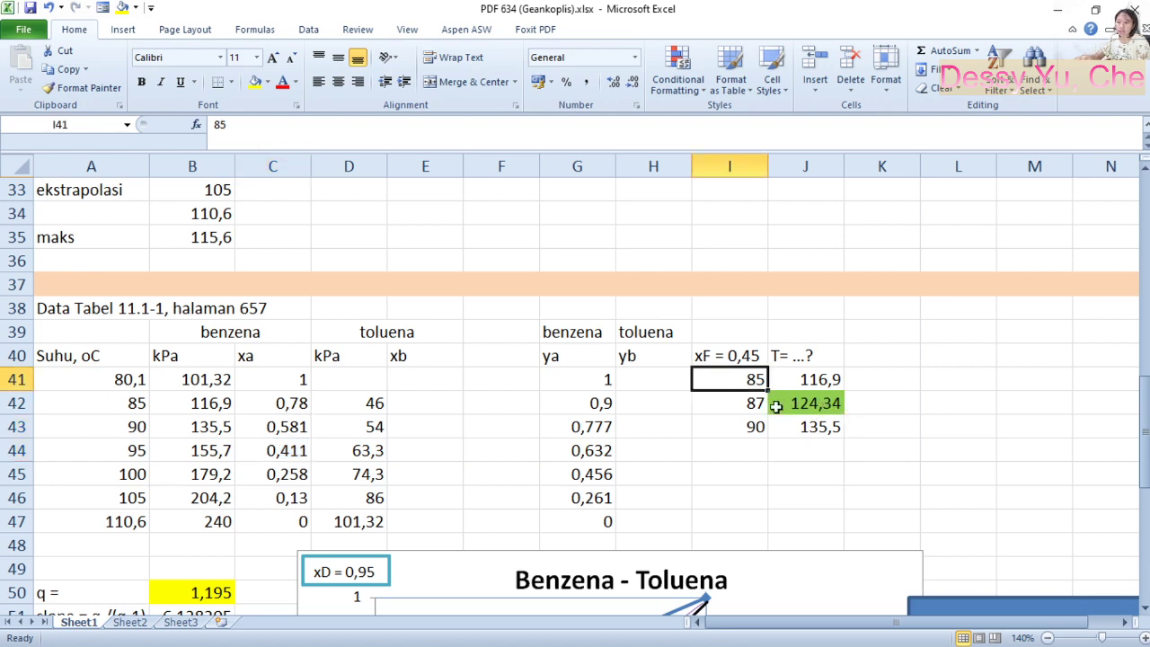
pyautogui.write('0,581')
pyautogui.press('Return')
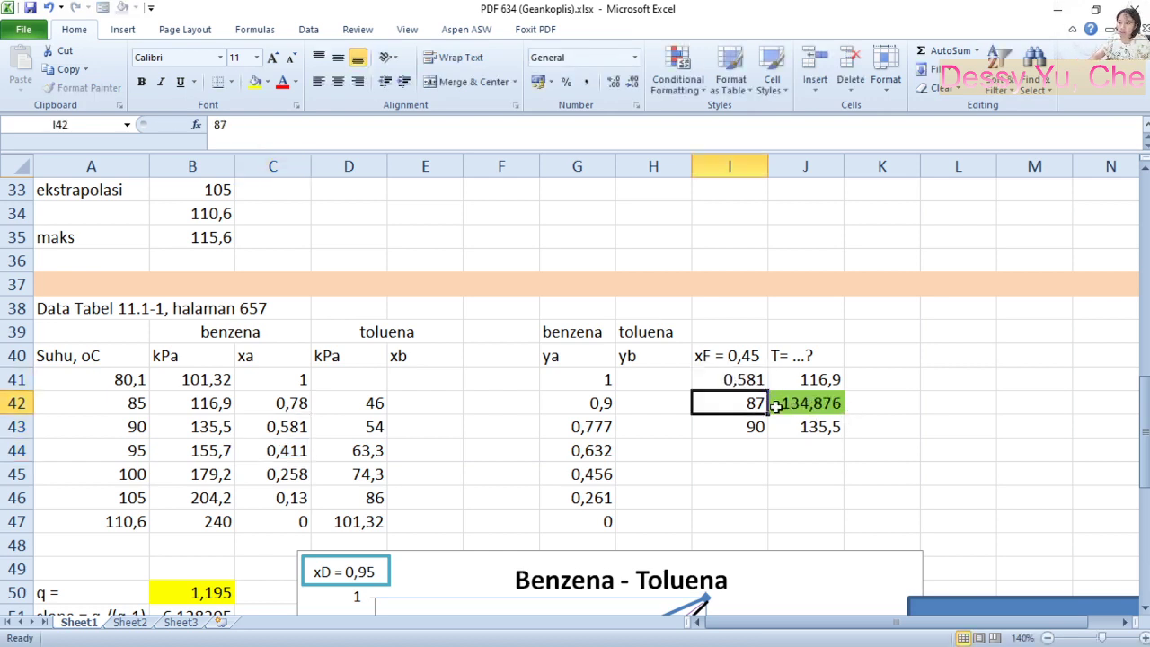
pyautogui.write('0,45')
pyautogui.press('Return')
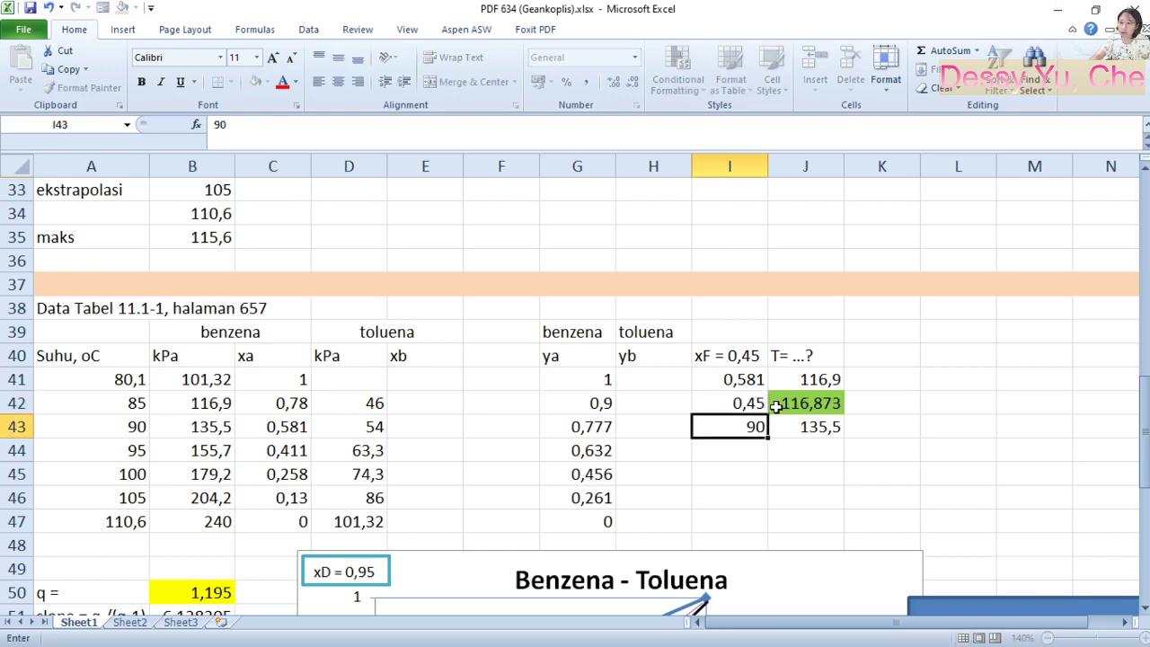
pyautogui.write('0,411')
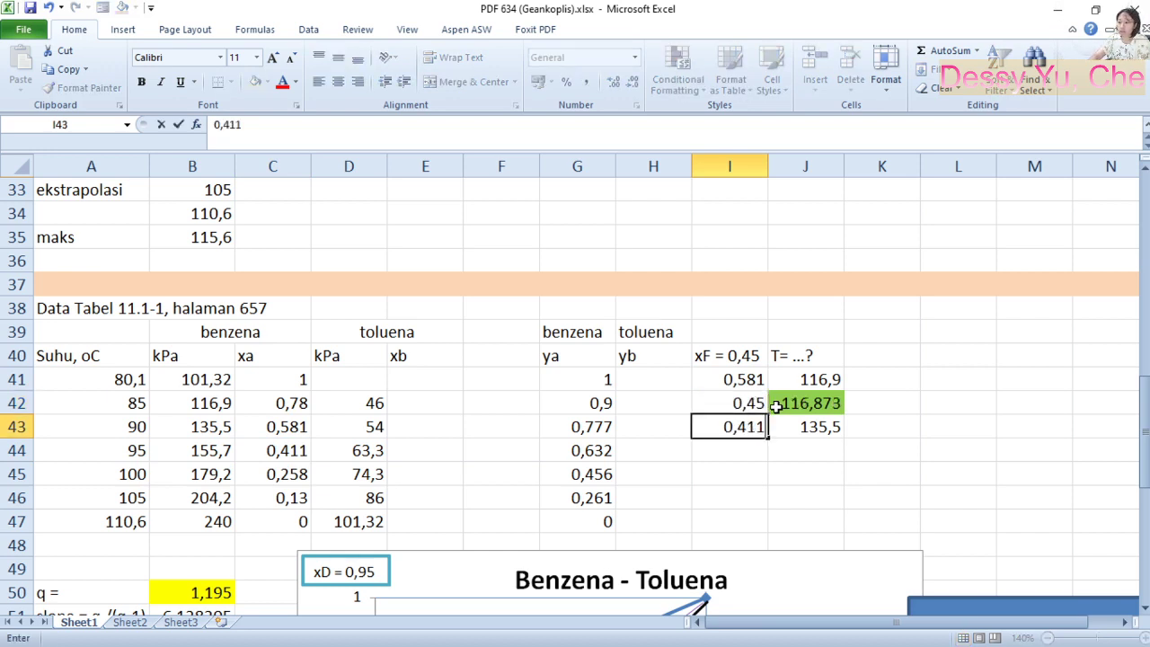
pyautogui.press('Return')
# Step: Set the bounding temperatures of the interpolation to 90 in J41 and 95 in J43
pyautogui.press('Up')
pyautogui.press('Up')
pyautogui.press('Up')
pyautogui.press('Right')
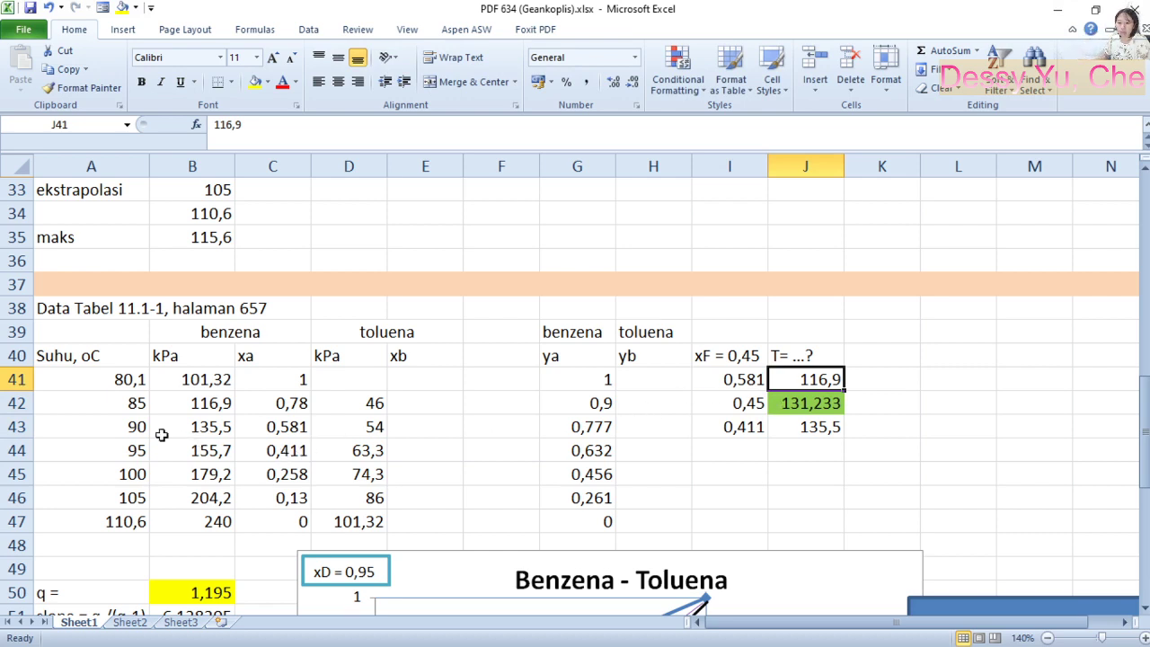
pyautogui.write('90')
pyautogui.press('Return')
pyautogui.press('Return')
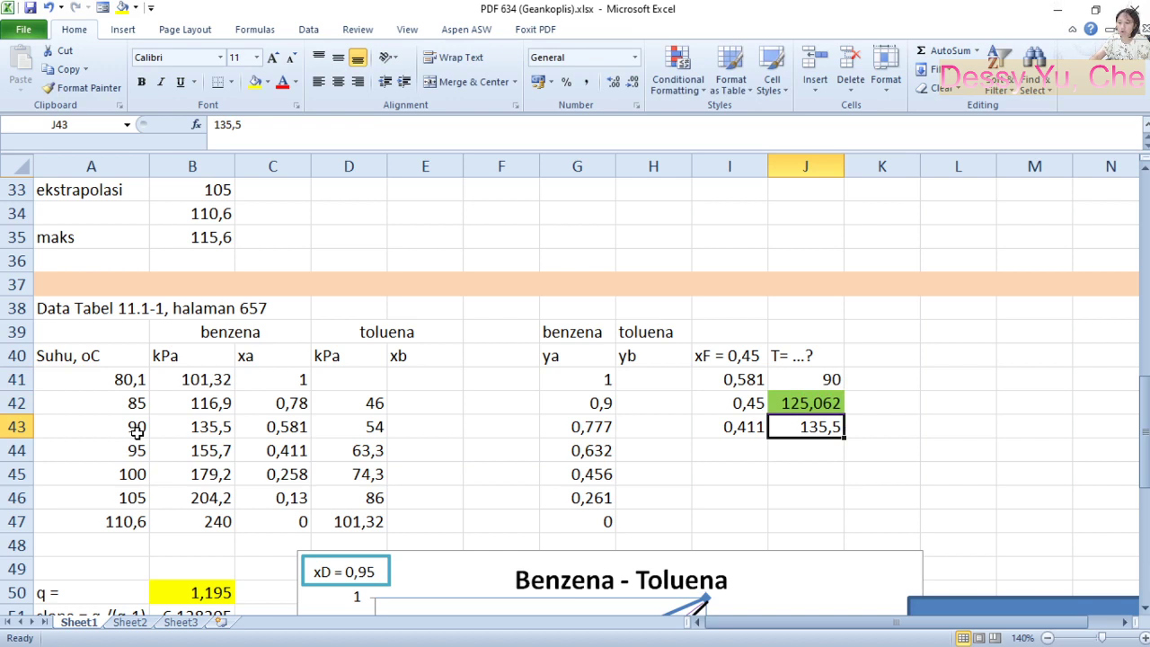
pyautogui.write('95')
pyautogui.press('Return')
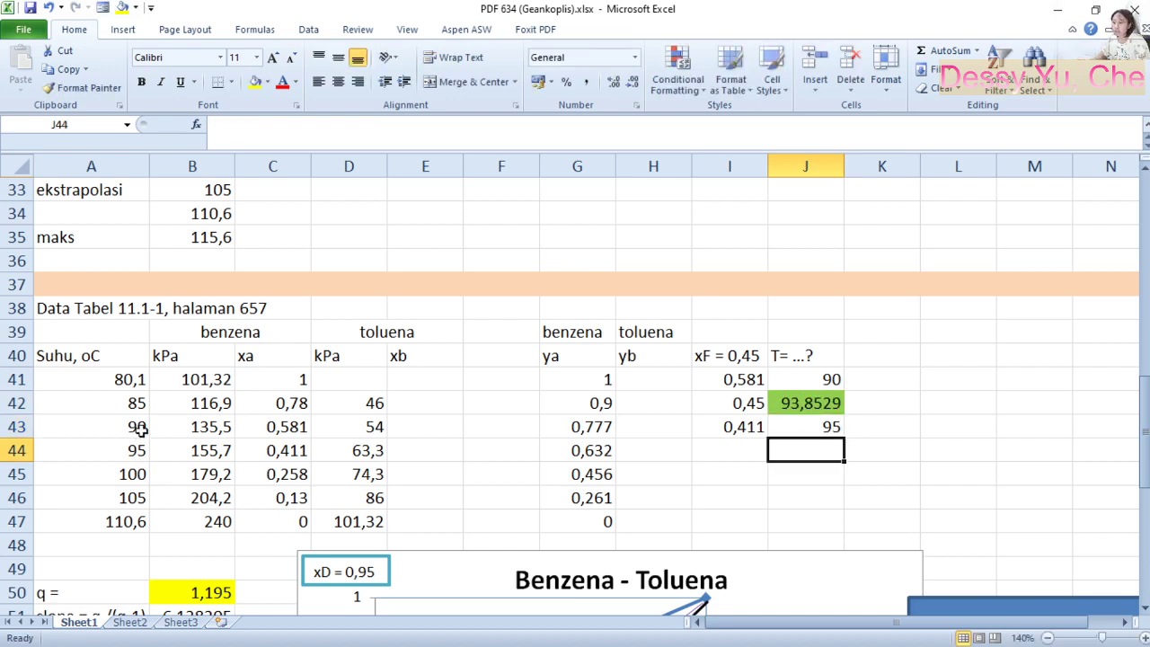
# Step: Copy the temperature interpolation block I41:J43 to the cells starting at L41
pyautogui.click(861, 356)
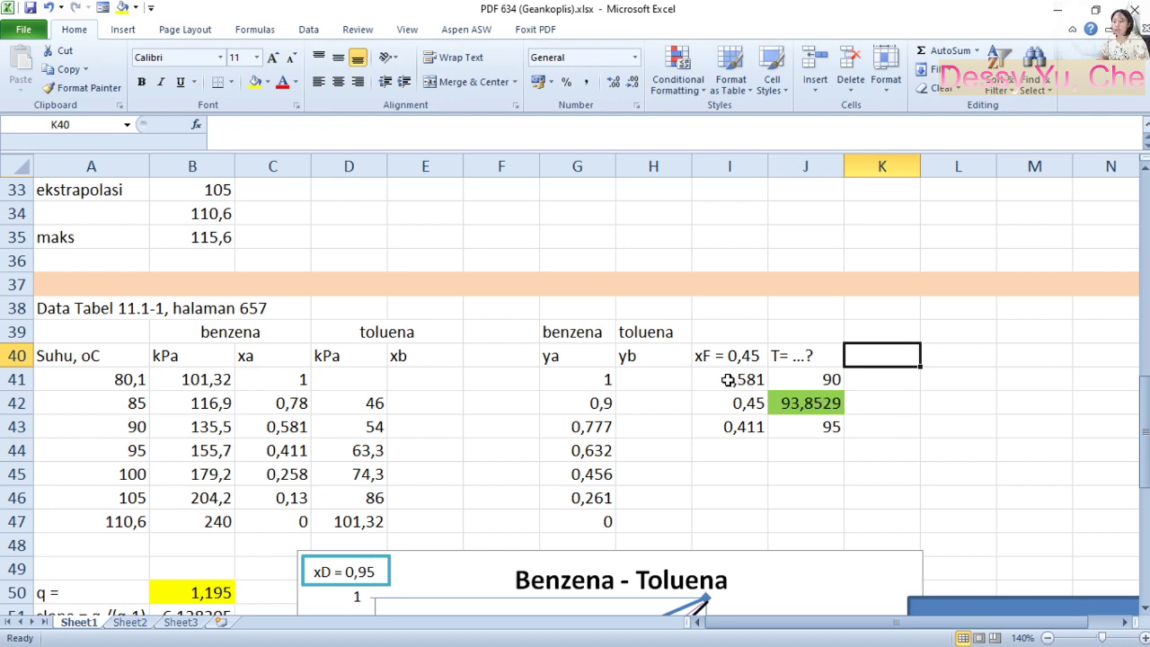
pyautogui.moveTo(730, 381); pyautogui.dragTo(808, 419)
pyautogui.hotkey('ctrl', 'c')
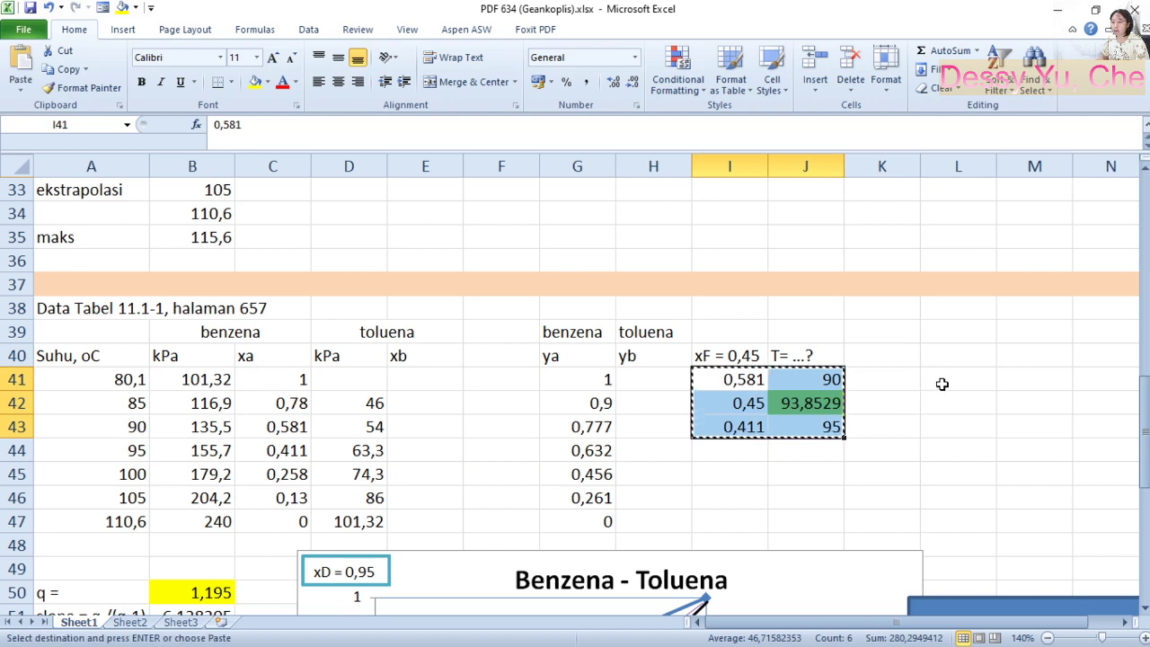
pyautogui.click(942, 382)
pyautogui.hotkey('ctrl', 'v')
# Step: Label the second interpolation block "xF = 0,45; yF = ...?" in cell L40
pyautogui.click(944, 360)
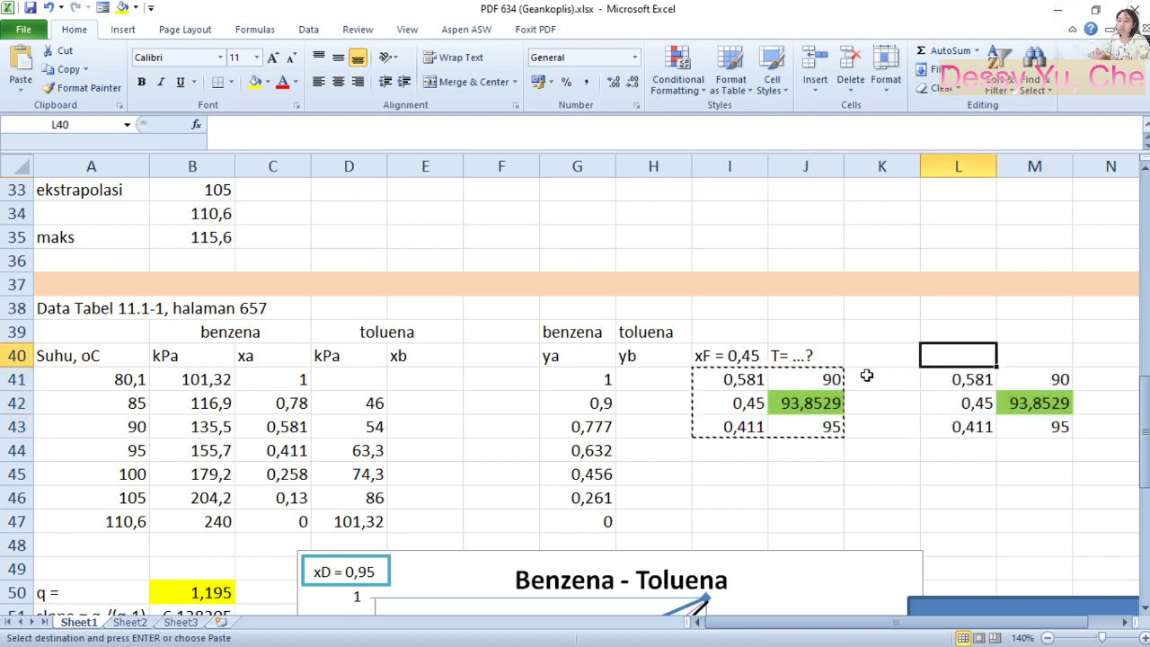
pyautogui.write('X')
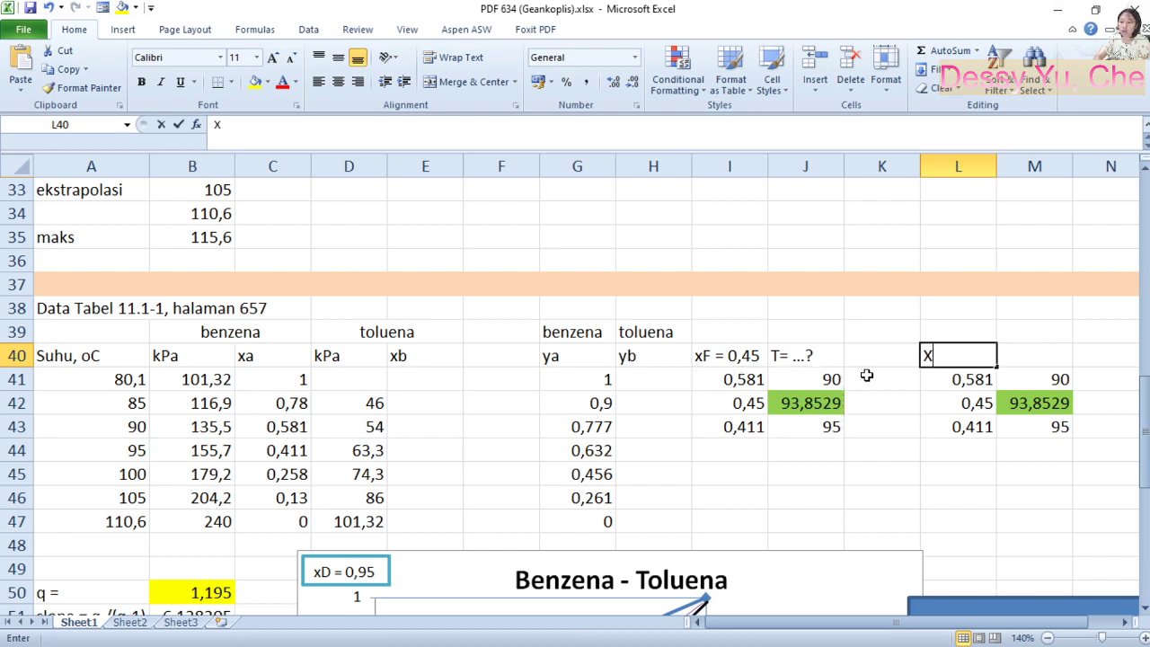
pyautogui.press('BackSpace')
pyautogui.write('xF')
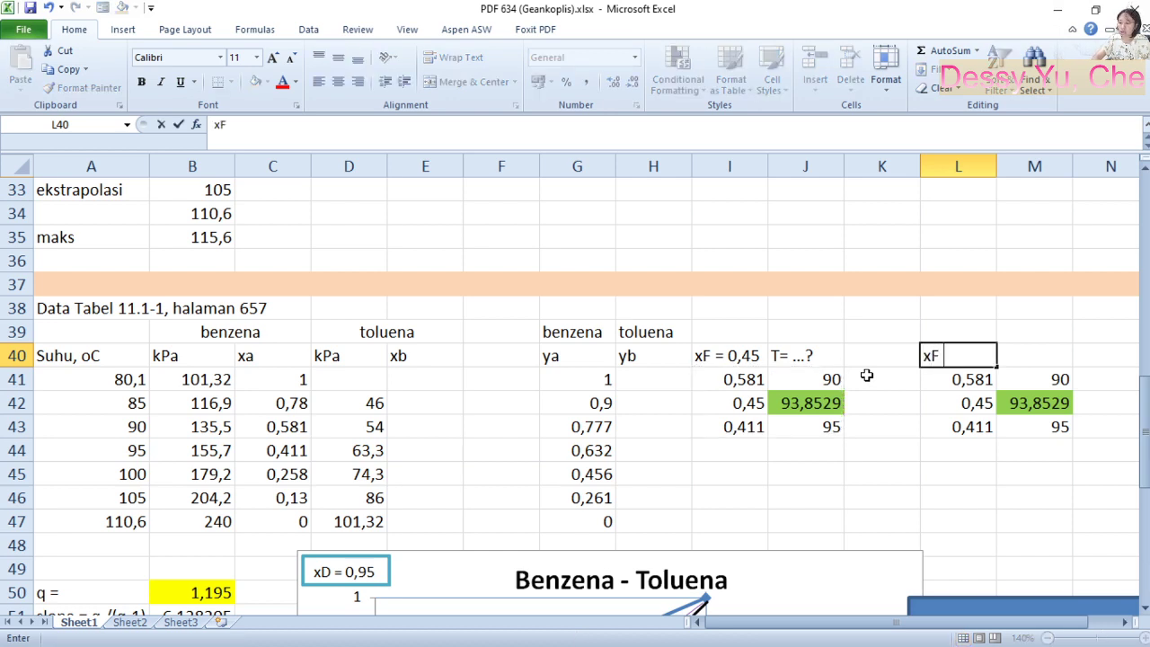
pyautogui.write(' = 0,45')
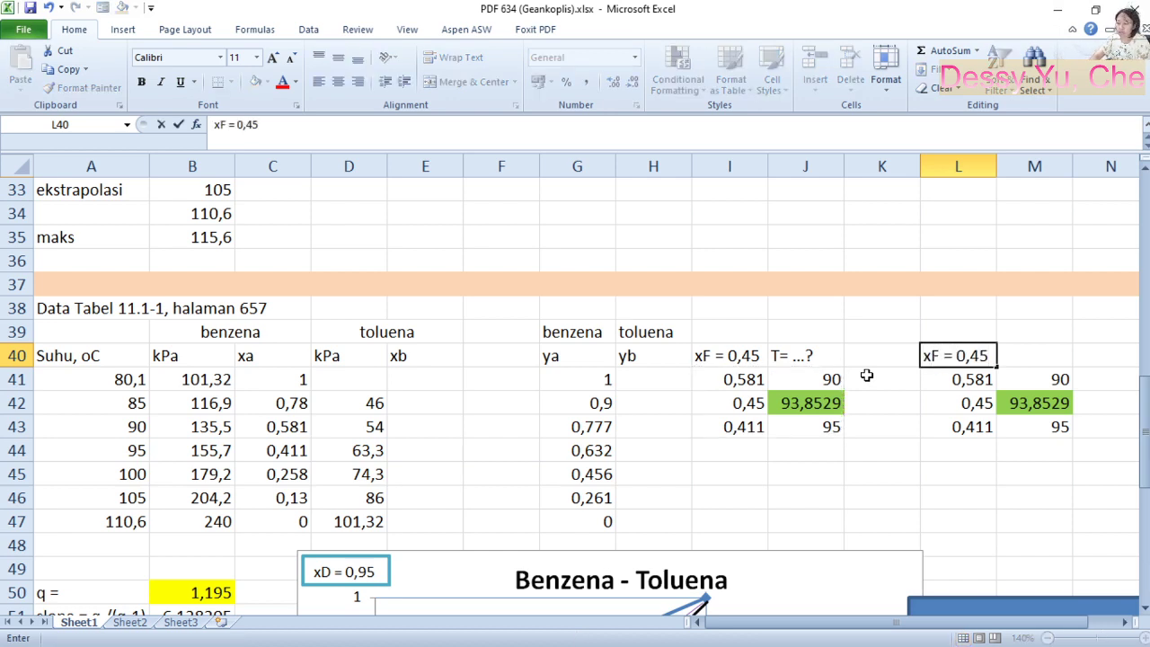
pyautogui.write(';')
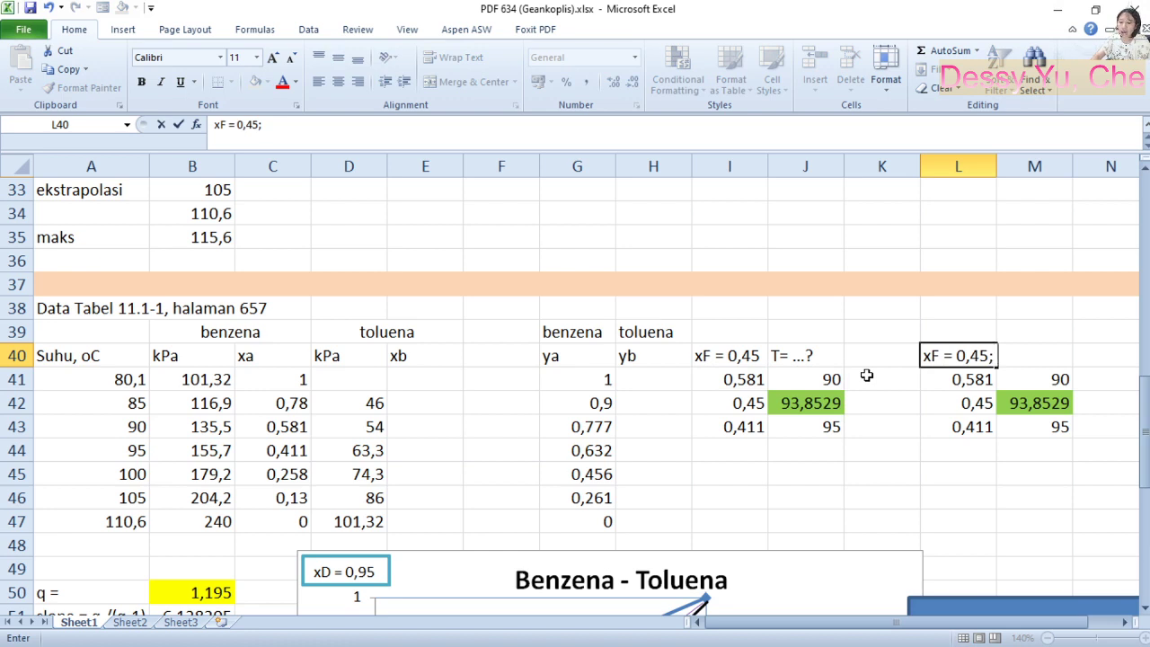
pyautogui.write(' yF ')
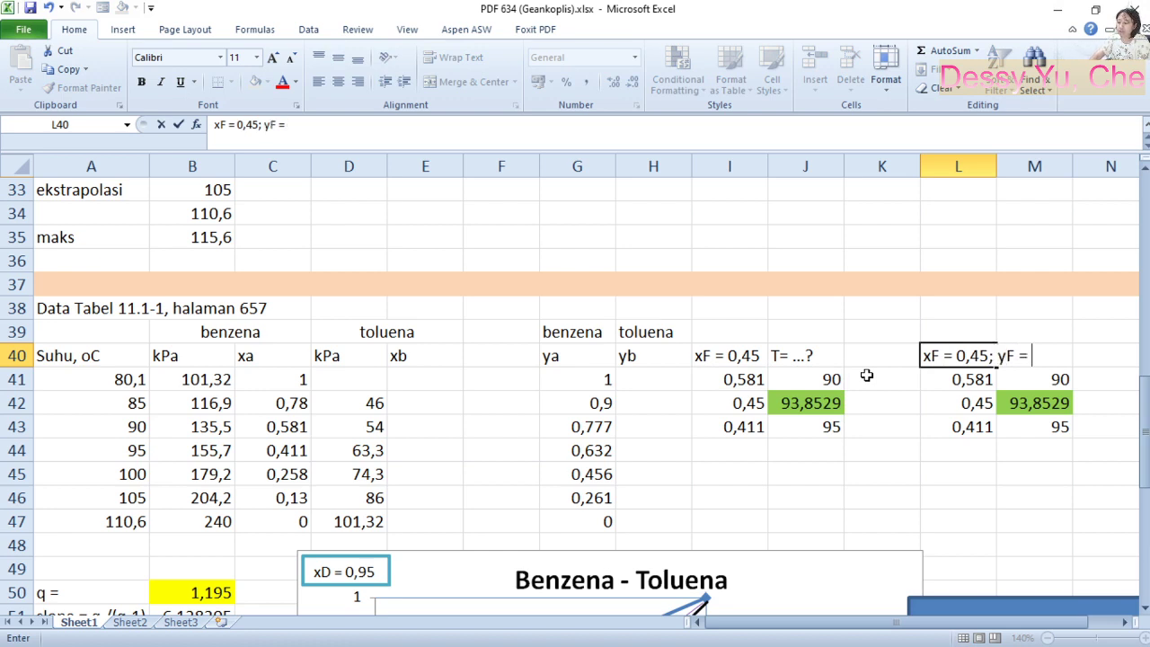
pyautogui.write('= ...?')
pyautogui.press('Return')
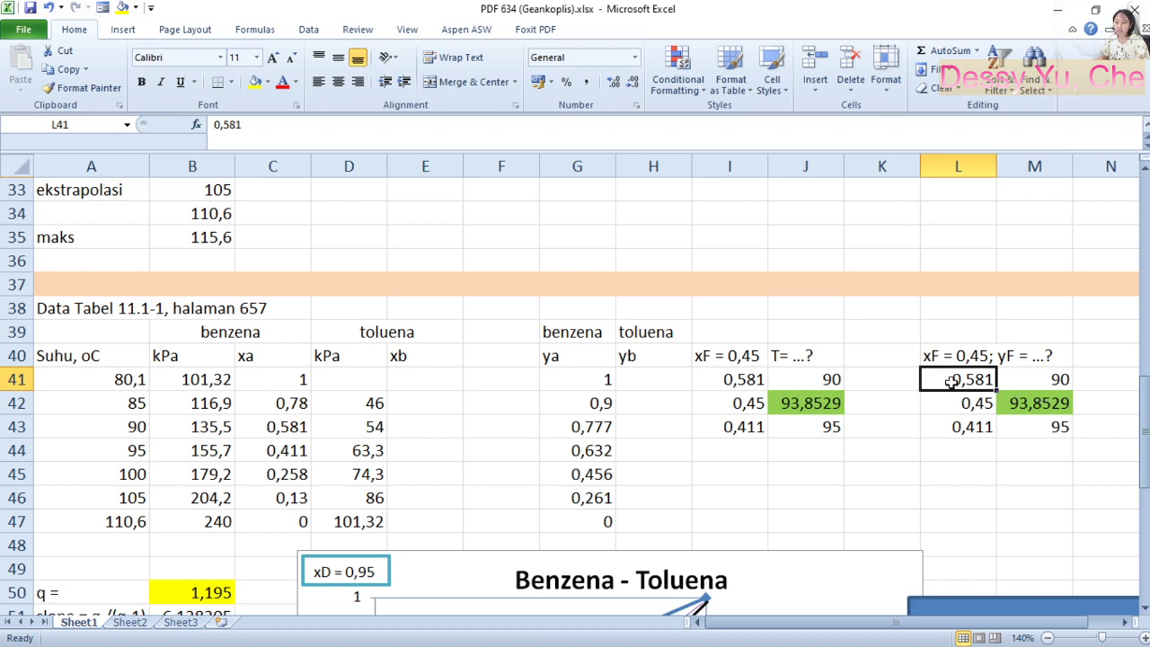
# Step: Replace the second block's first column with temperatures: 90 in L41, a reference to J42 in L42, and 95 in L43
pyautogui.write('90')
pyautogui.press('Return')
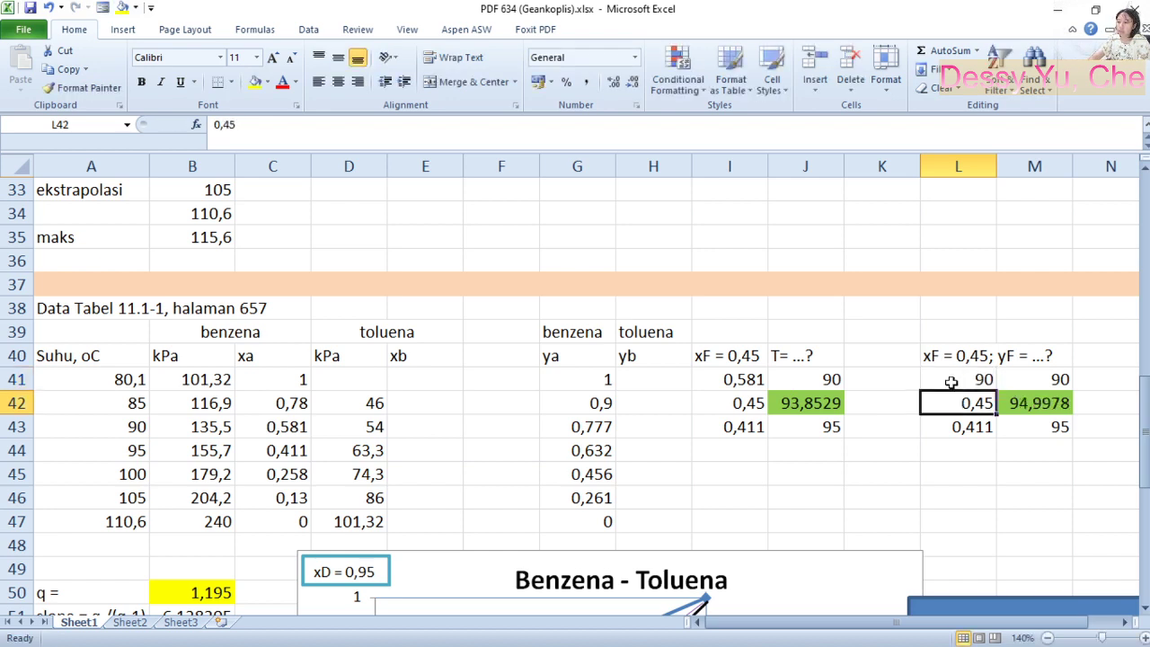
pyautogui.write('93,')
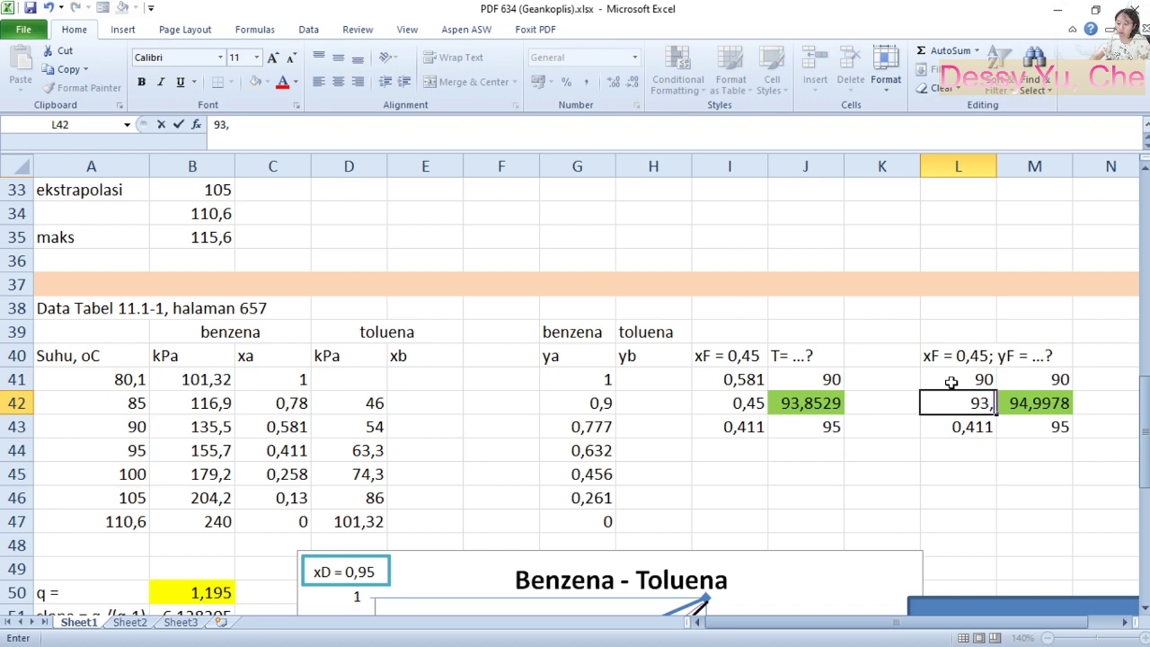
pyautogui.write('8529')
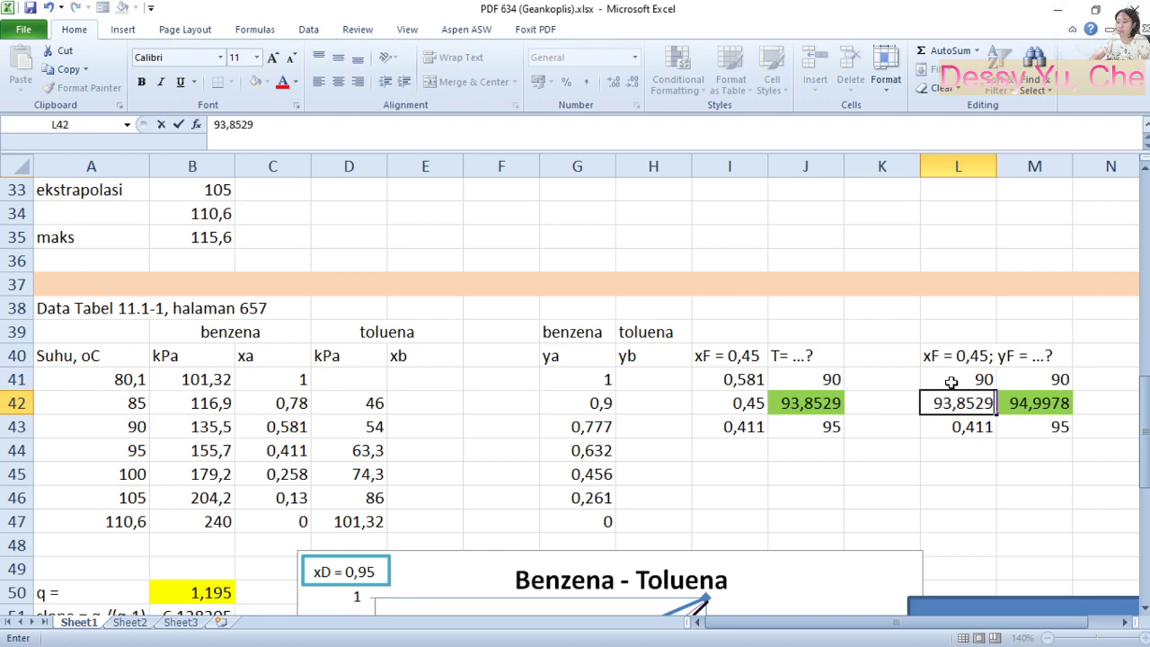
pyautogui.press('Return')
pyautogui.press('Up')
pyautogui.write('=')
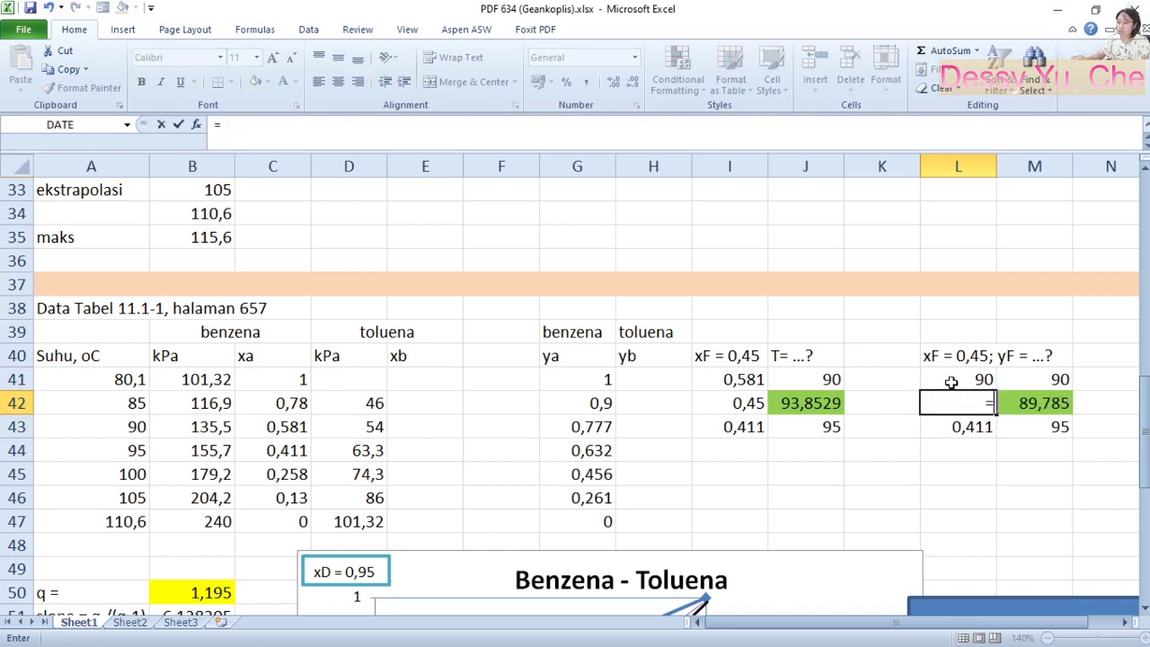
pyautogui.click(832, 409)
pyautogui.press('Return')
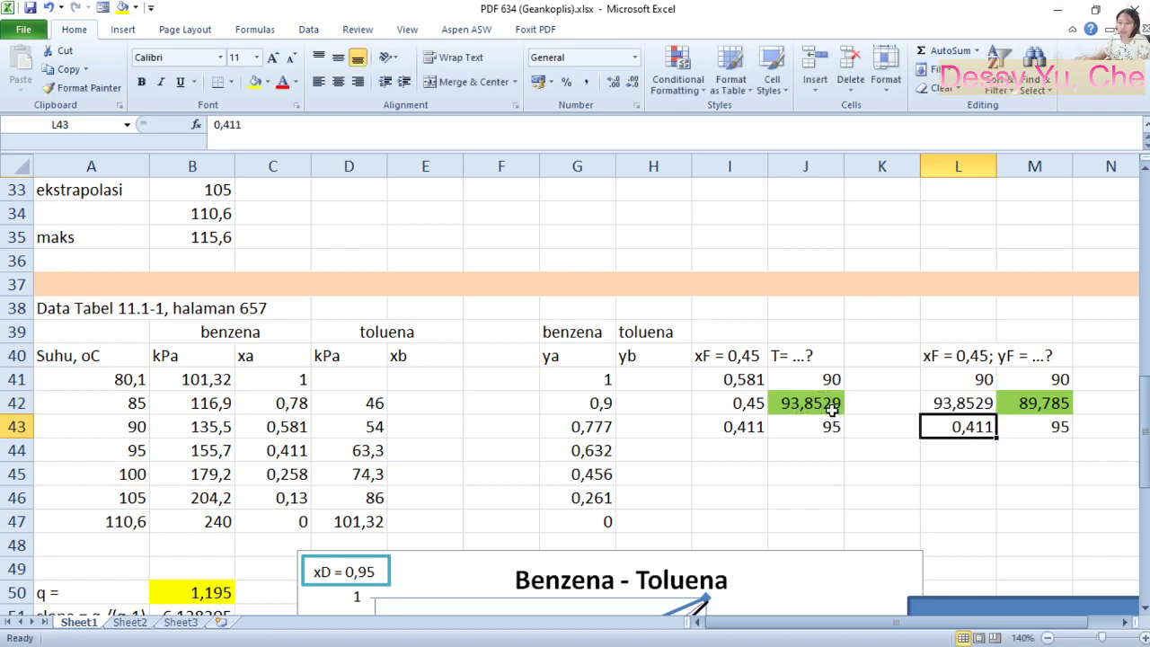
pyautogui.write('595')
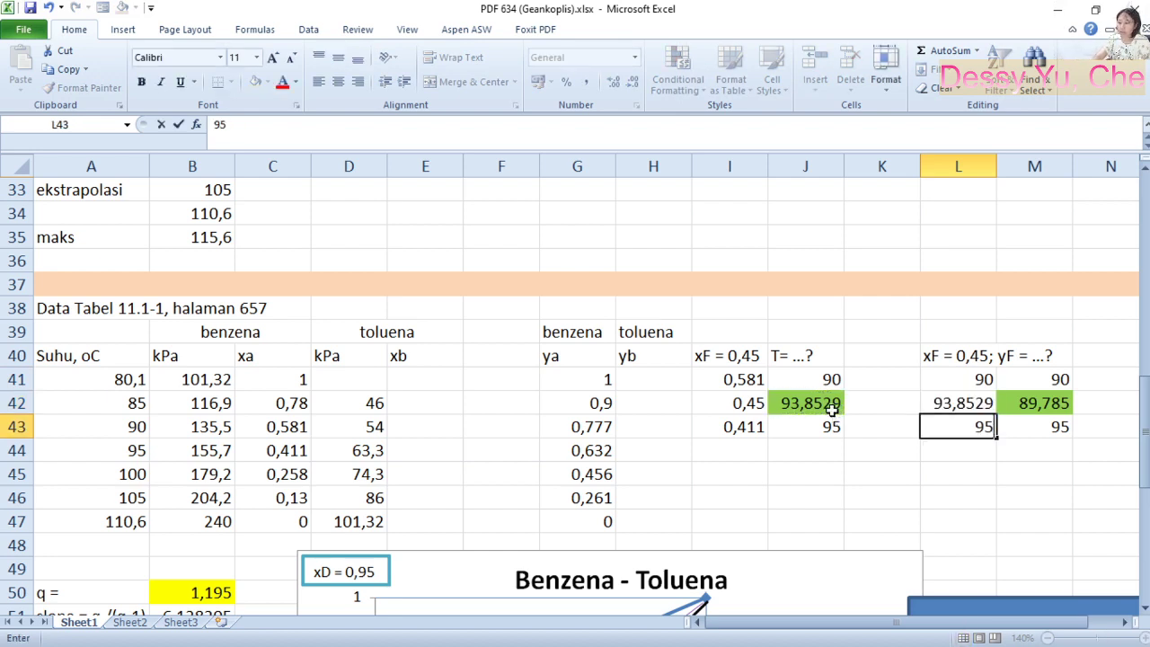
pyautogui.press('Return')
# Step: Set the bounding benzene vapor fractions of the second interpolation to 0,777 in M41 and 0,632 in M43
pyautogui.press('Up')
pyautogui.press('Up')
pyautogui.press('Up')
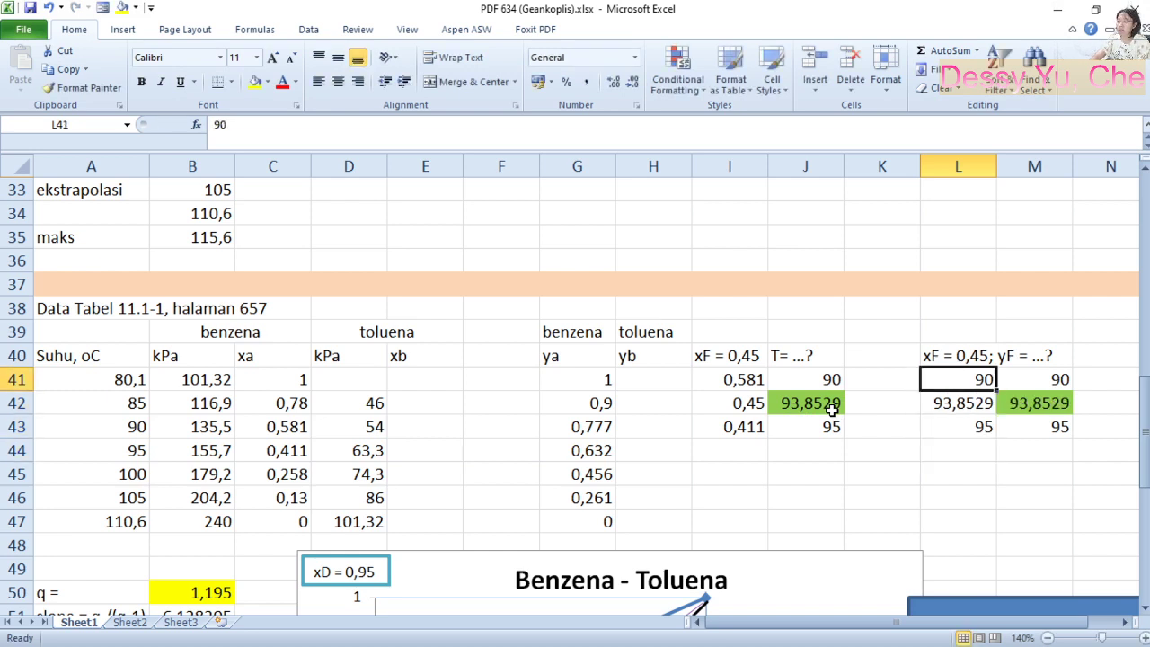
pyautogui.press('Right')
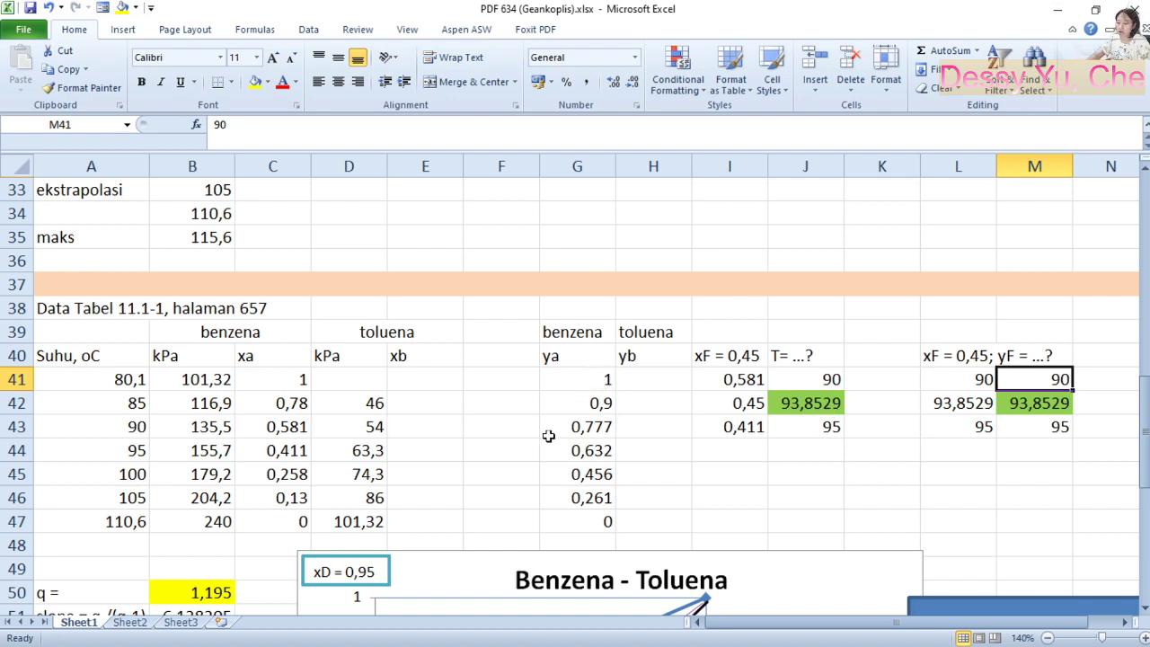
pyautogui.write('0,777')
pyautogui.press('Return')
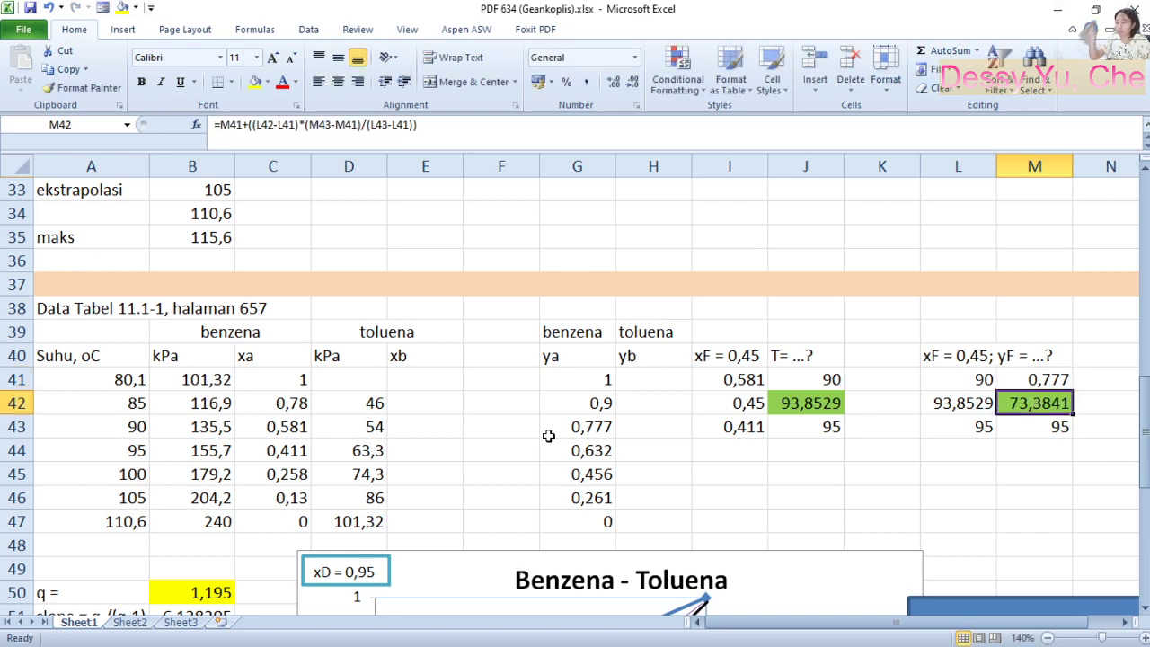
pyautogui.press('Down')
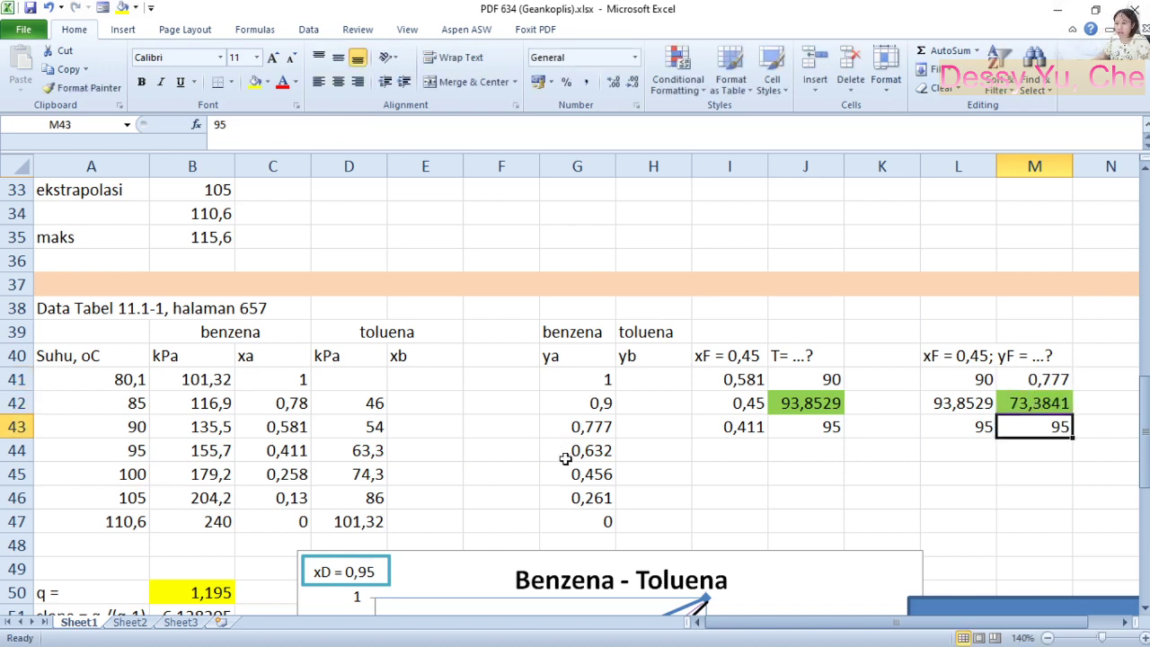
pyautogui.write('0,632')
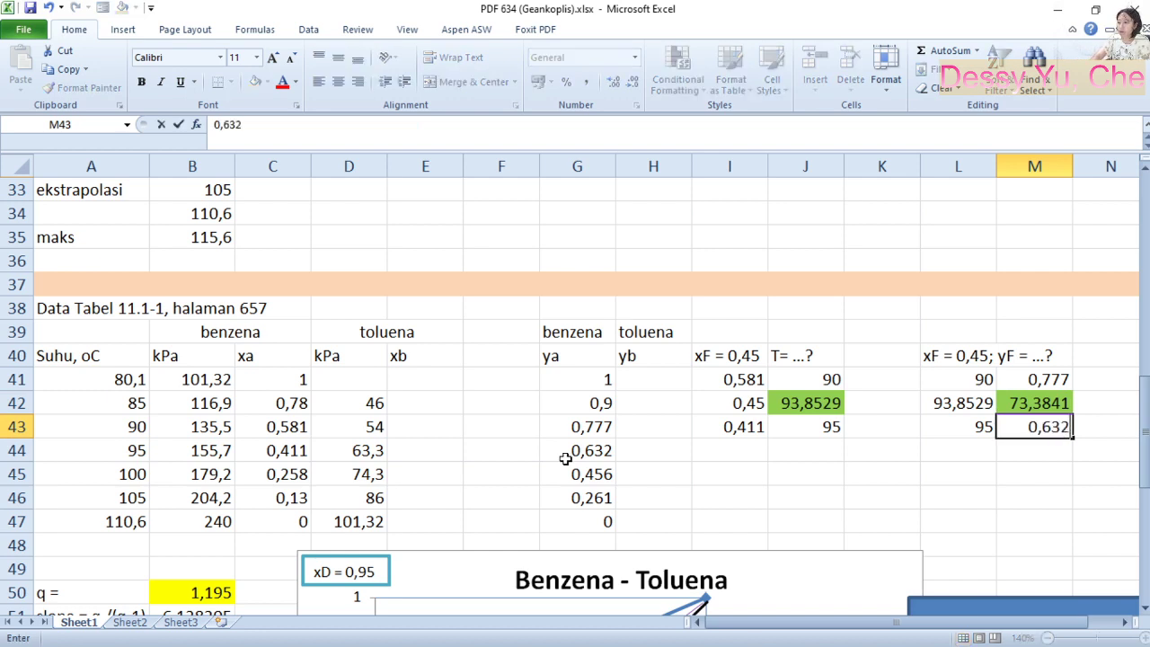
pyautogui.press('Return')
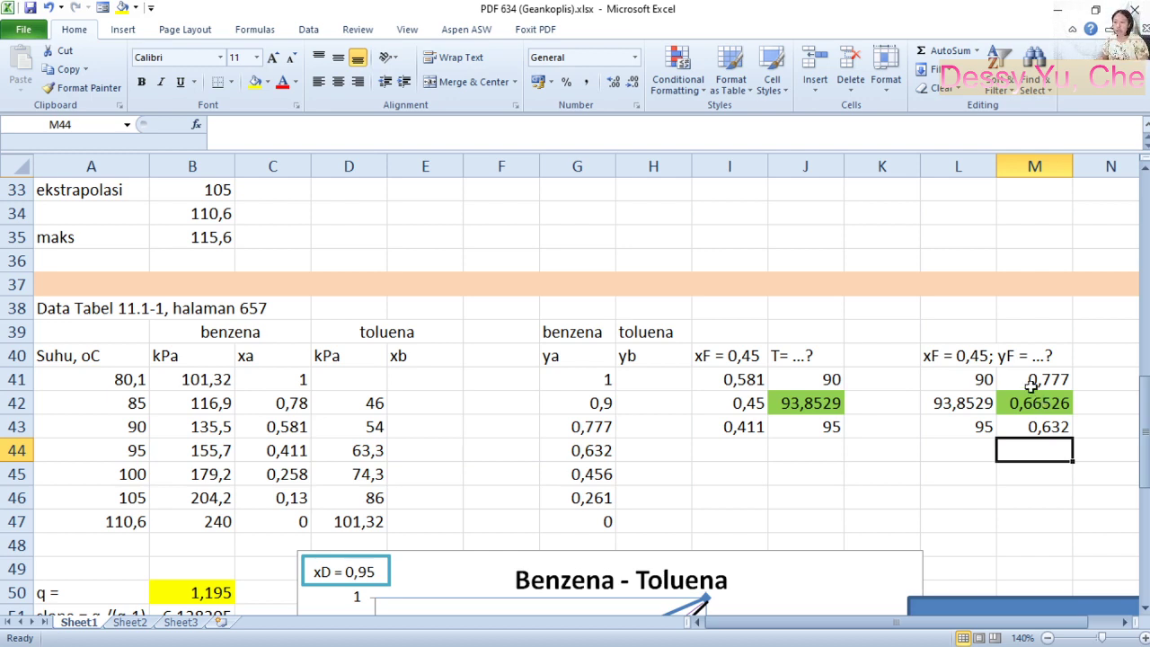
# Step: Switch to Foxit PhantomPDF and compare the feed boiling point in the annotated Geankoplis PDF with the interpolated temperature in Excel
pyautogui.click(1122, 248)
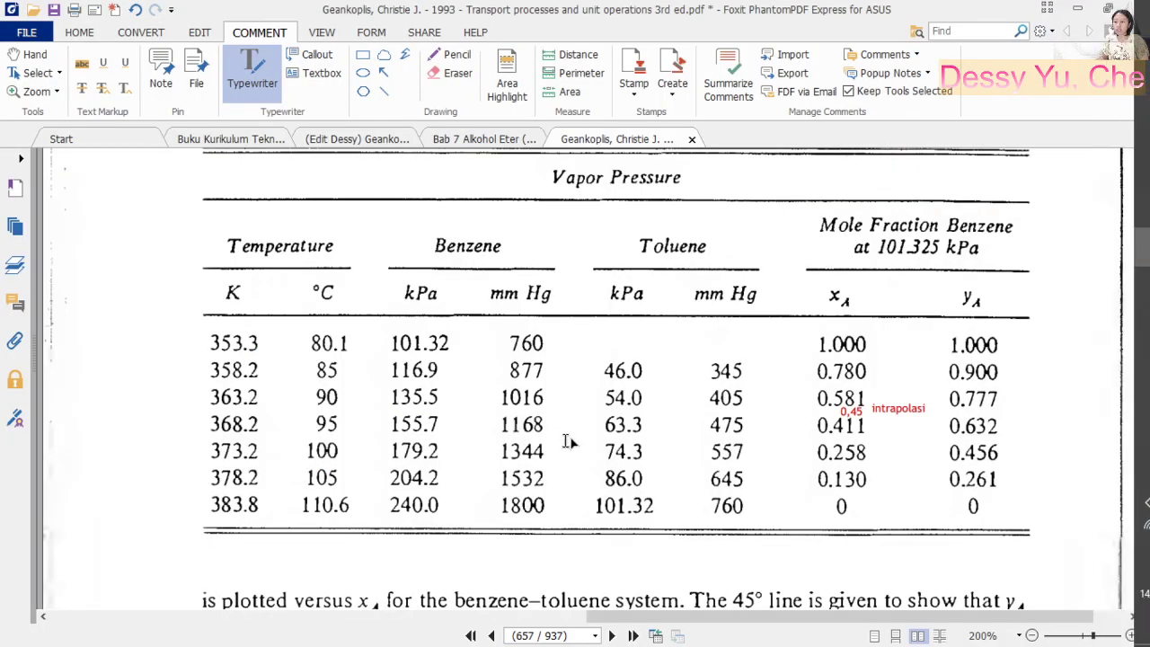
pyautogui.click(353, 142)
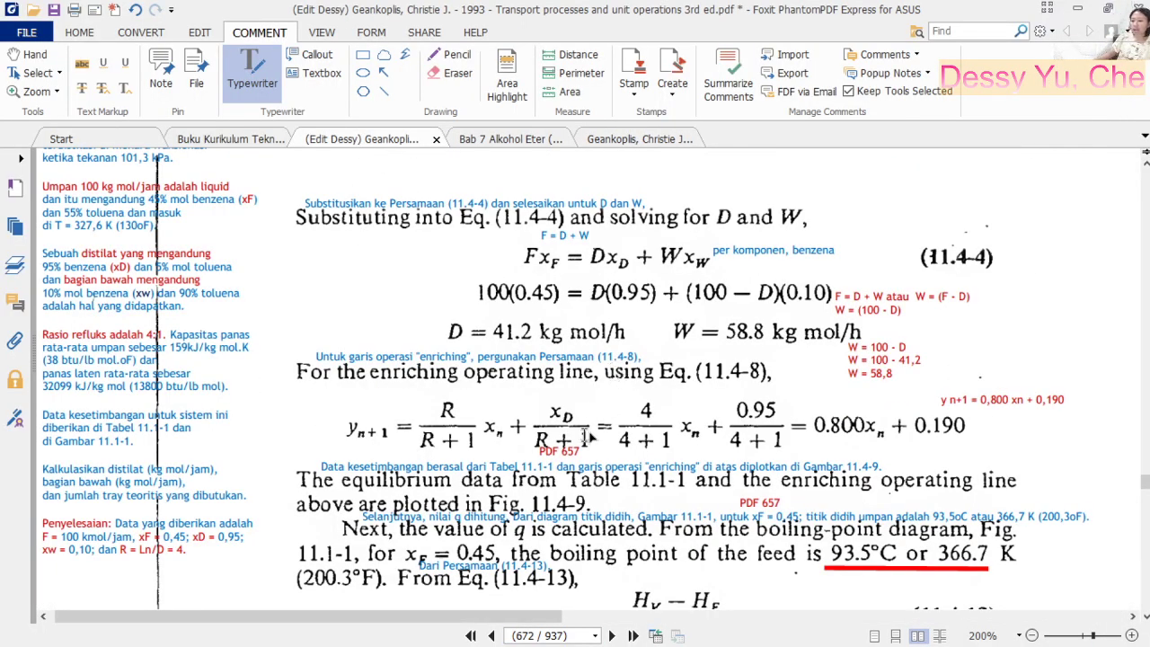
pyautogui.scroll(-1, 584, 441)
pyautogui.scroll(-2, 580, 444)
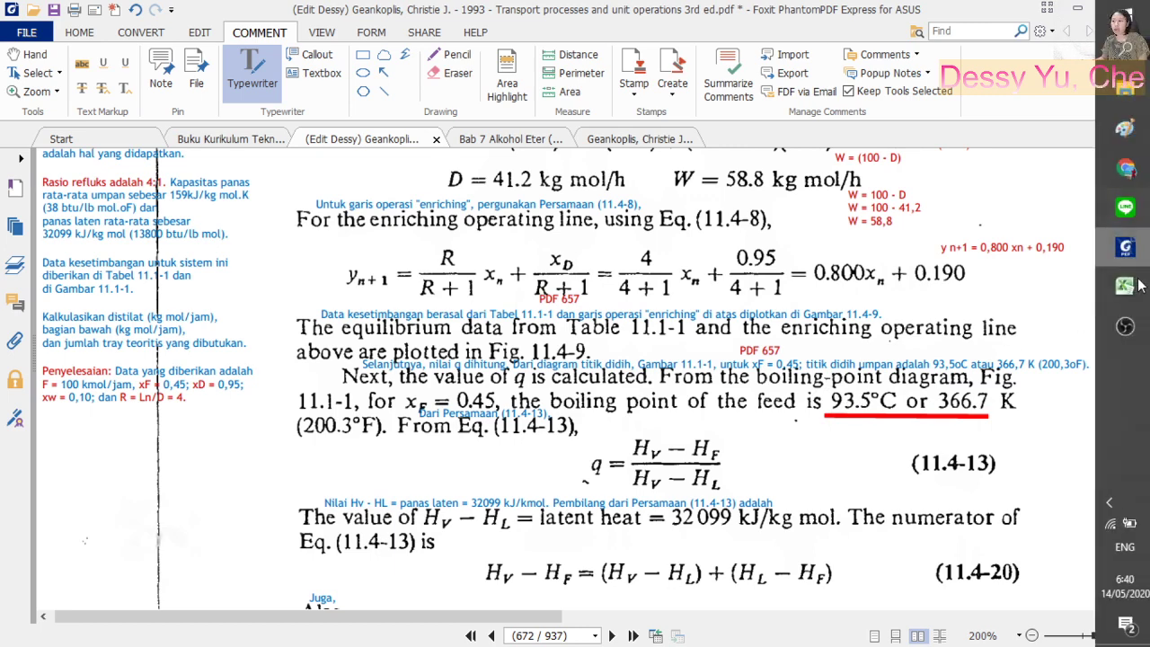
pyautogui.click(1114, 291)
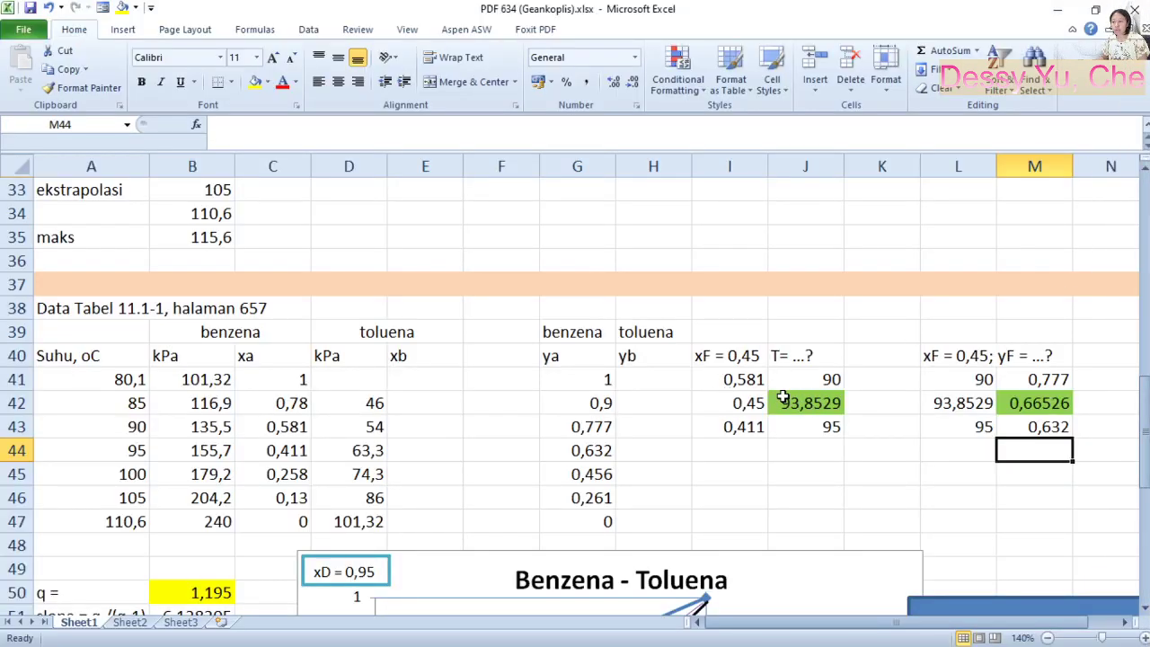
pyautogui.click(1123, 247)
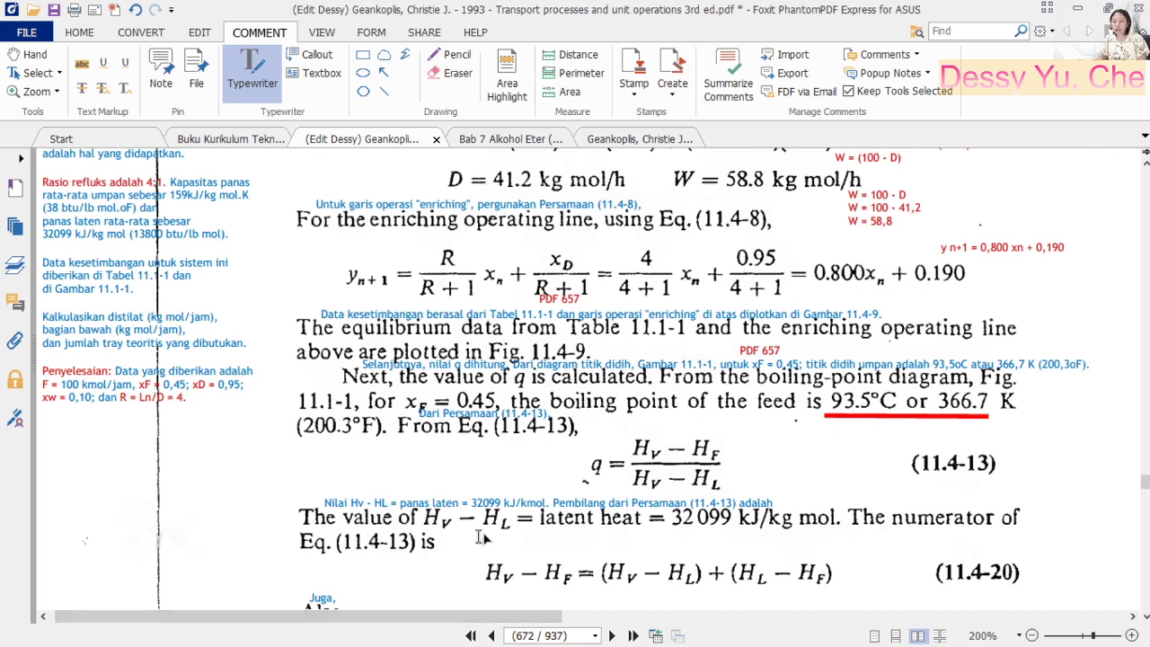
# Step: Examine the derivation of q on page 672, from Eq. (11.4-13) through Eq. (11.4-22), and the q line in the figure below
pyautogui.scroll(-3, 472, 544)
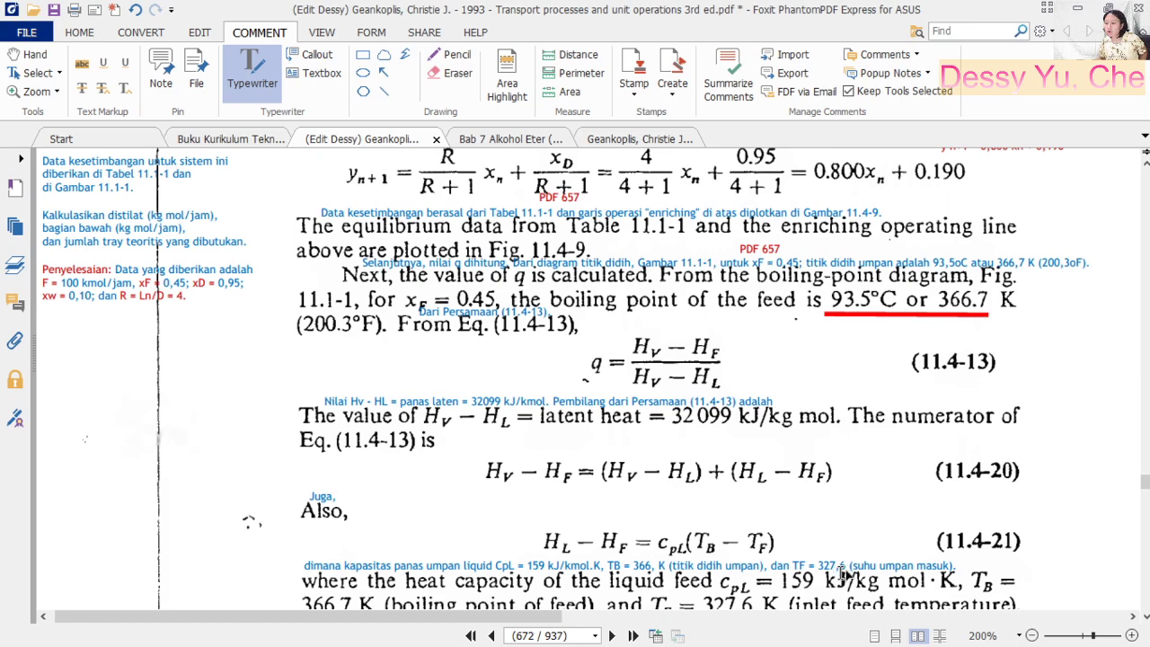
pyautogui.scroll(3, 832, 482)
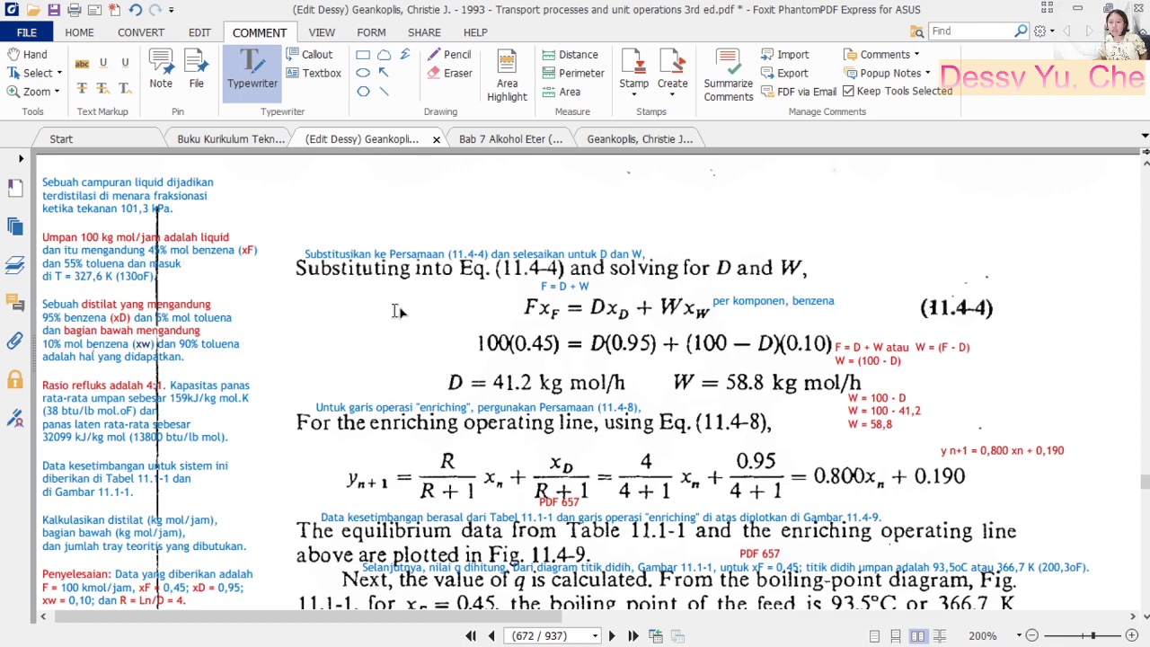
pyautogui.scroll(-1, 400, 310)
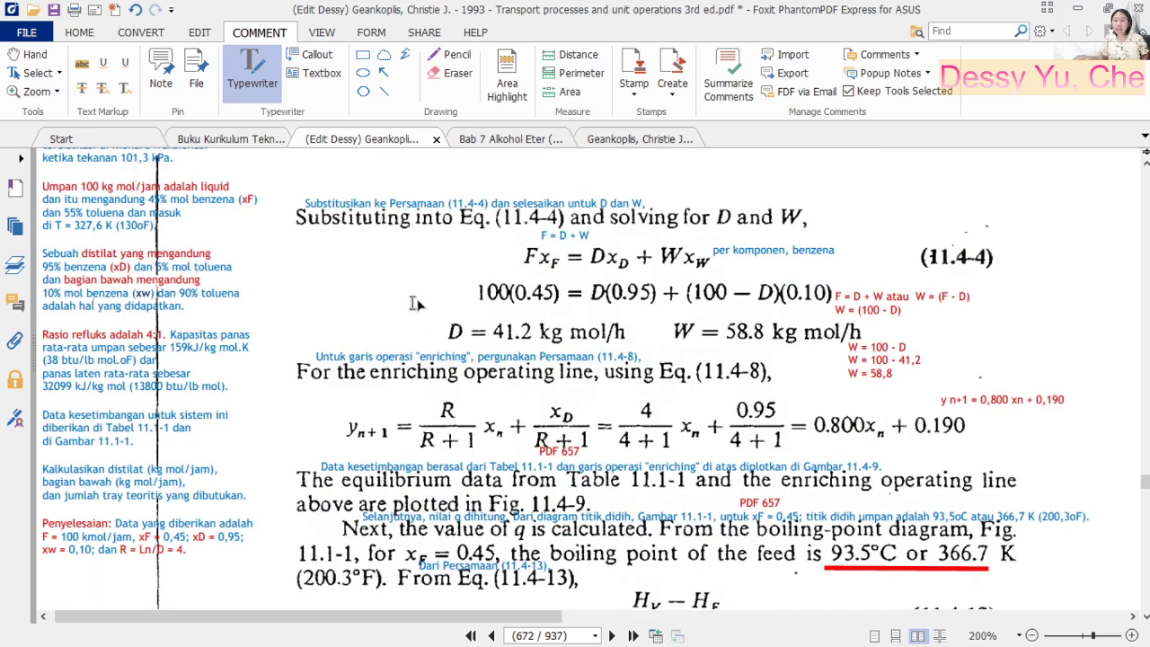
pyautogui.scroll(-3, 530, 318)
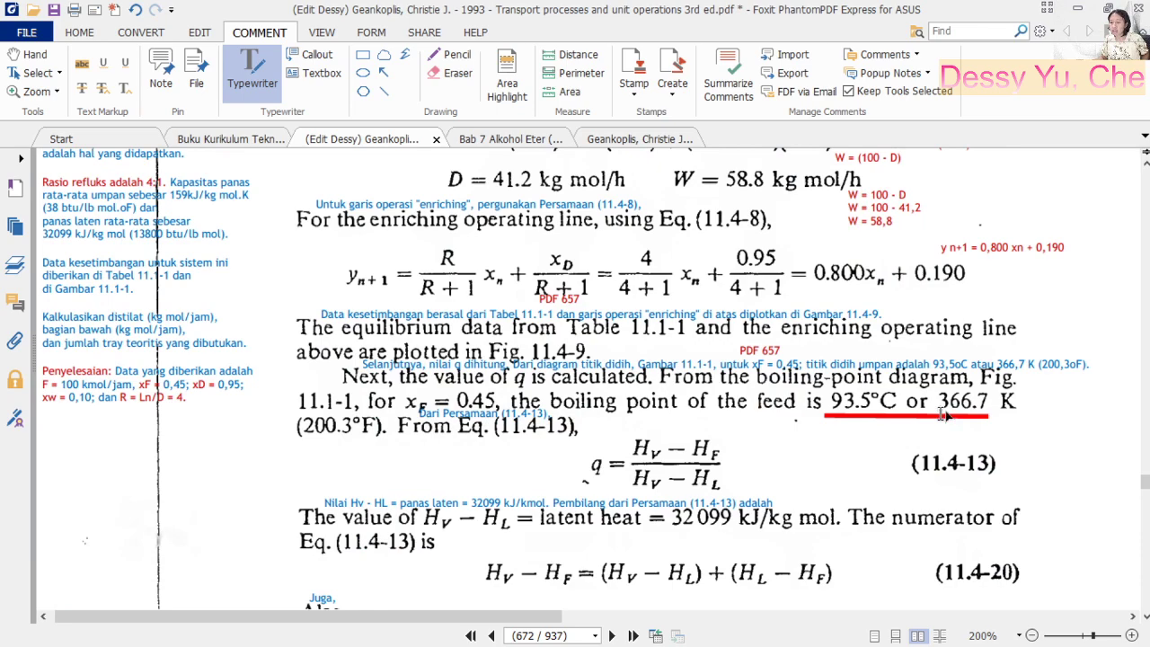
pyautogui.scroll(-2, 944, 415)
pyautogui.scroll(-2, 750, 580)
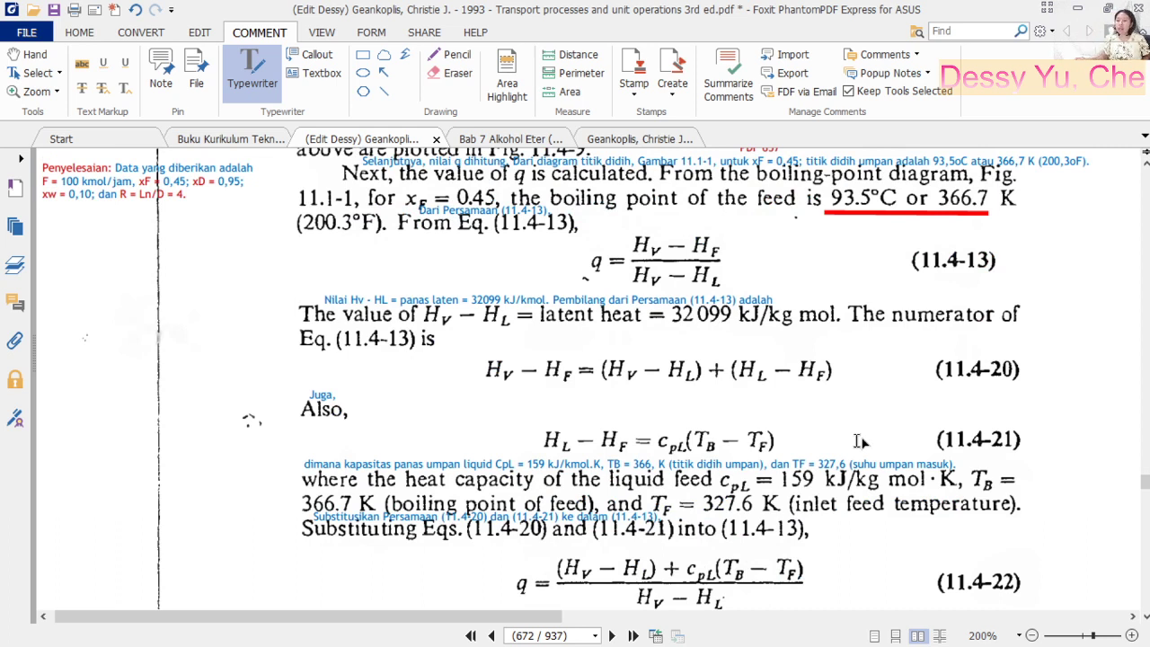
pyautogui.moveTo(643, 469)
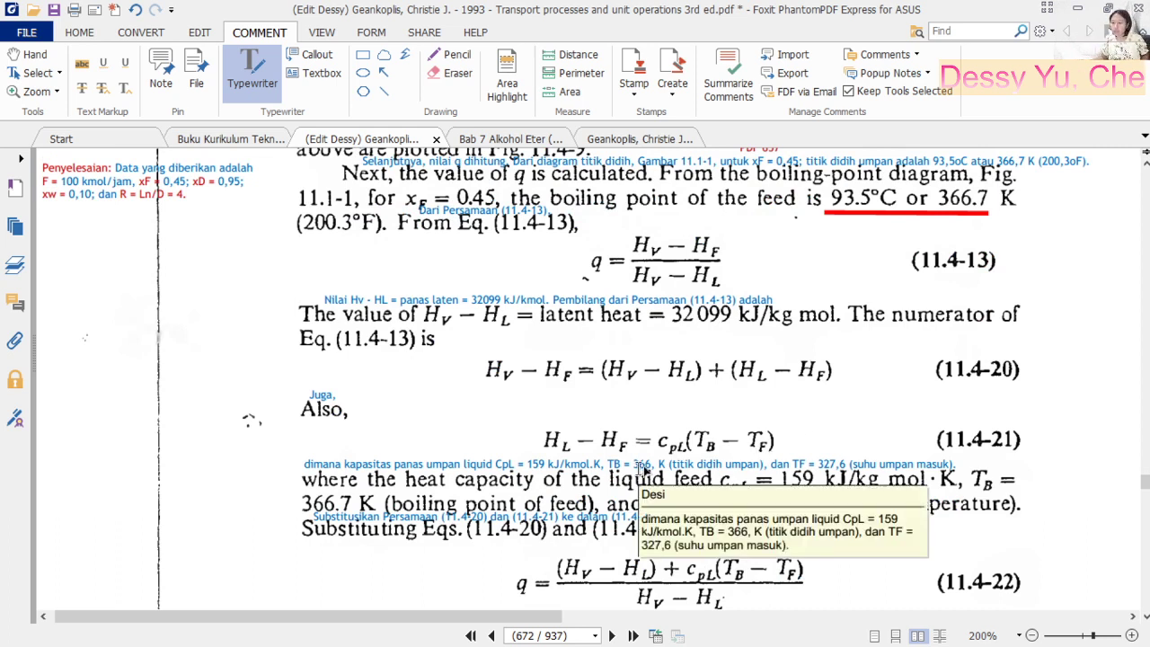
pyautogui.scroll(-1, 643, 462)
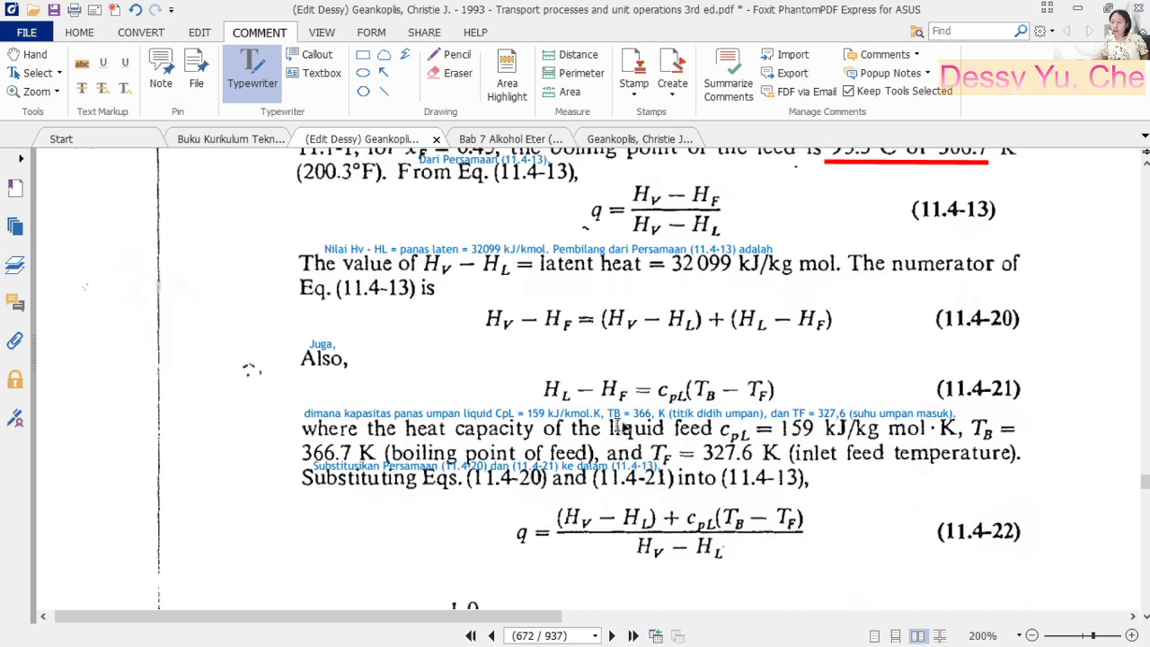
pyautogui.scroll(-1, 648, 461)
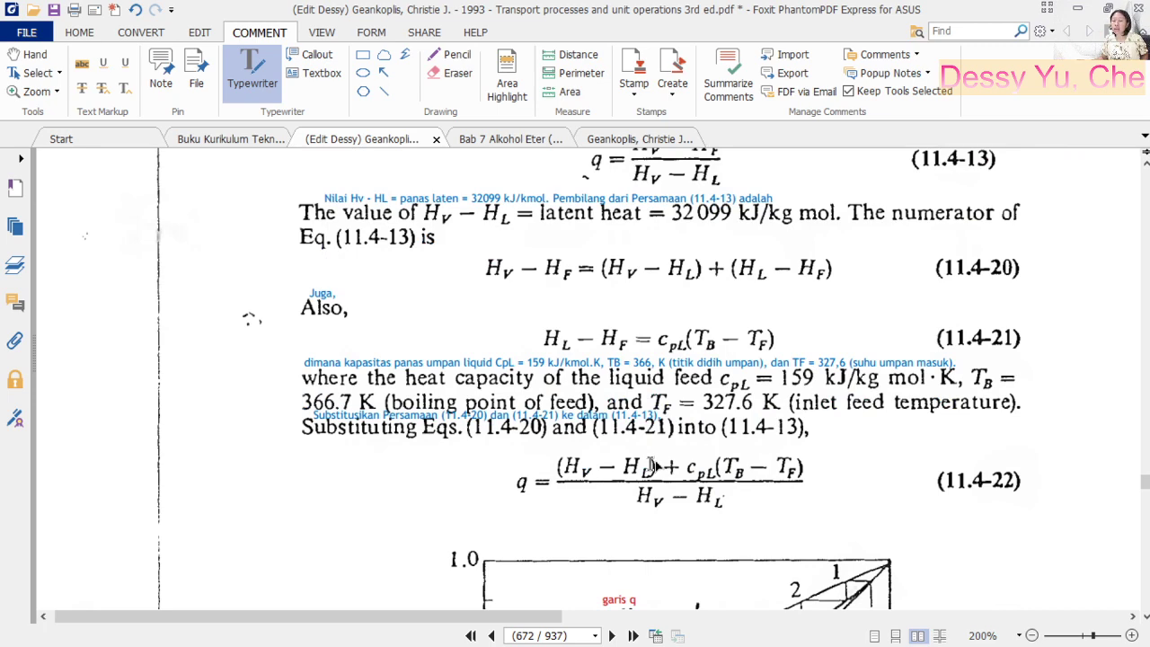
pyautogui.scroll(-6, 653, 464)
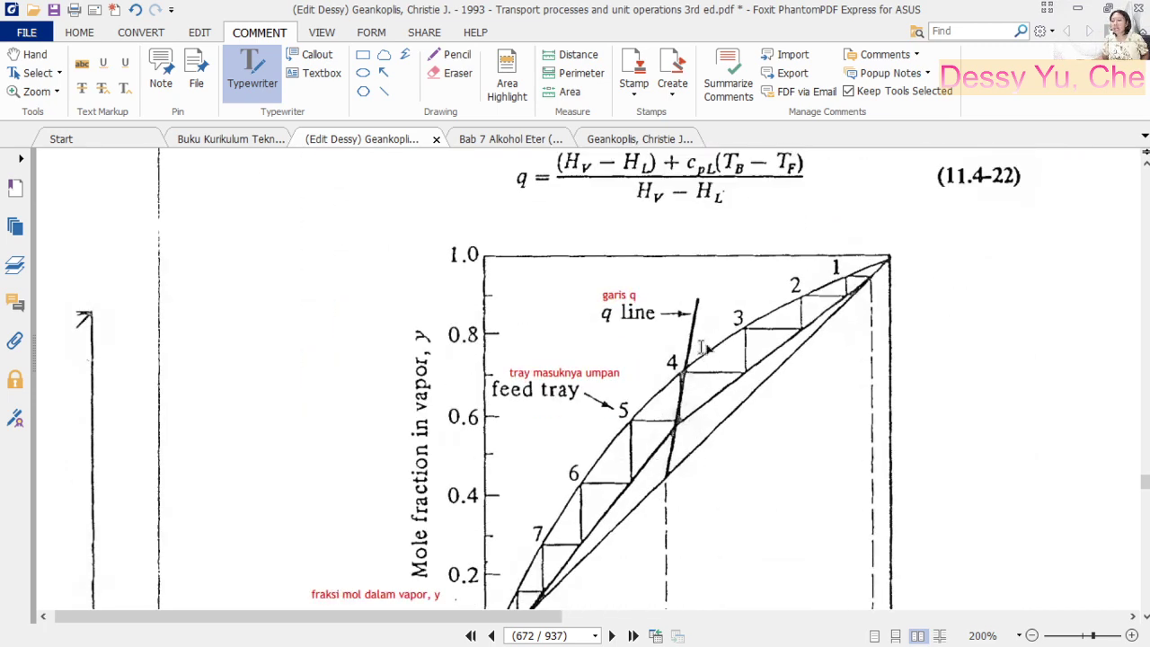
pyautogui.scroll(-1, 669, 500)
pyautogui.scroll(2, 669, 500)
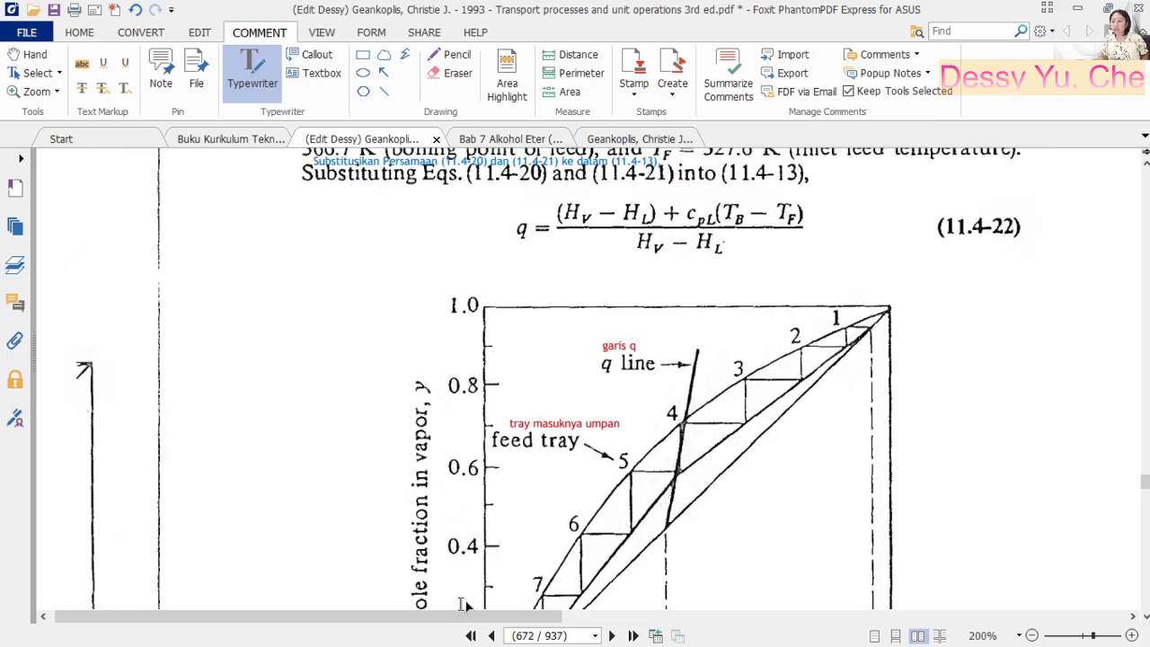
# Step: Review the numerical q calculation and q-line slope on page 673, and return to the q equations on page 672
pyautogui.moveTo(458, 619); pyautogui.dragTo(1146, 620)
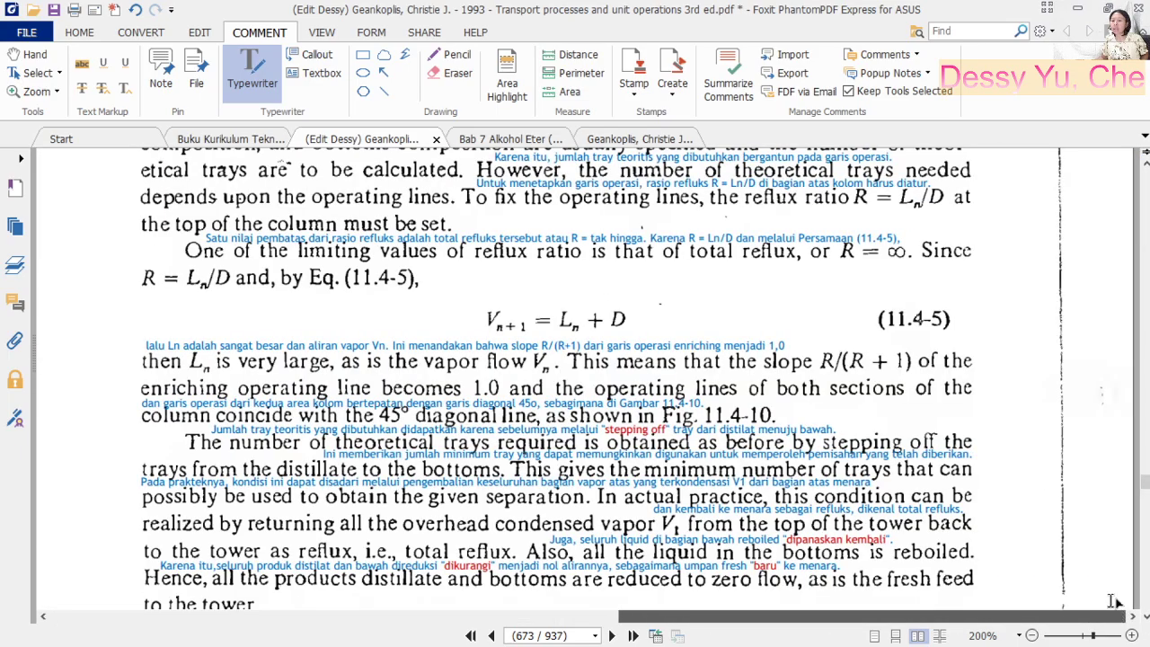
pyautogui.scroll(12, 919, 463)
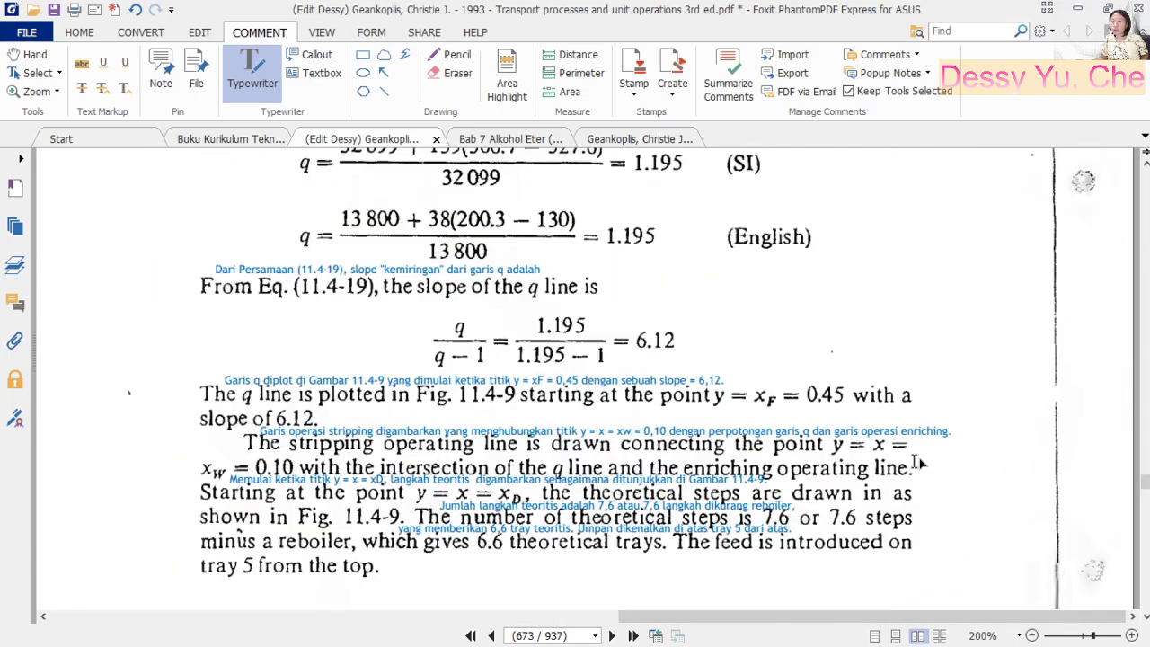
pyautogui.scroll(11, 919, 462)
pyautogui.scroll(-10, 919, 463)
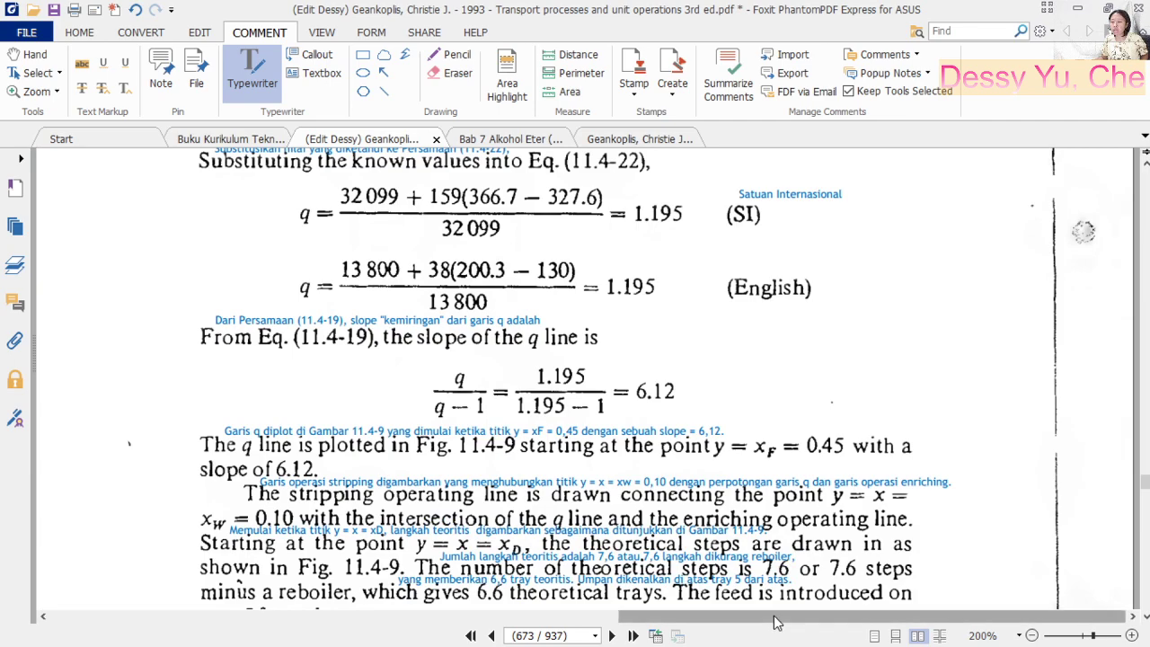
pyautogui.moveTo(760, 618)
pyautogui.mouseDown()
pyautogui.moveTo(485, 618)
pyautogui.moveTo(326, 591)
pyautogui.mouseUp()
pyautogui.scroll(-5, 474, 491)
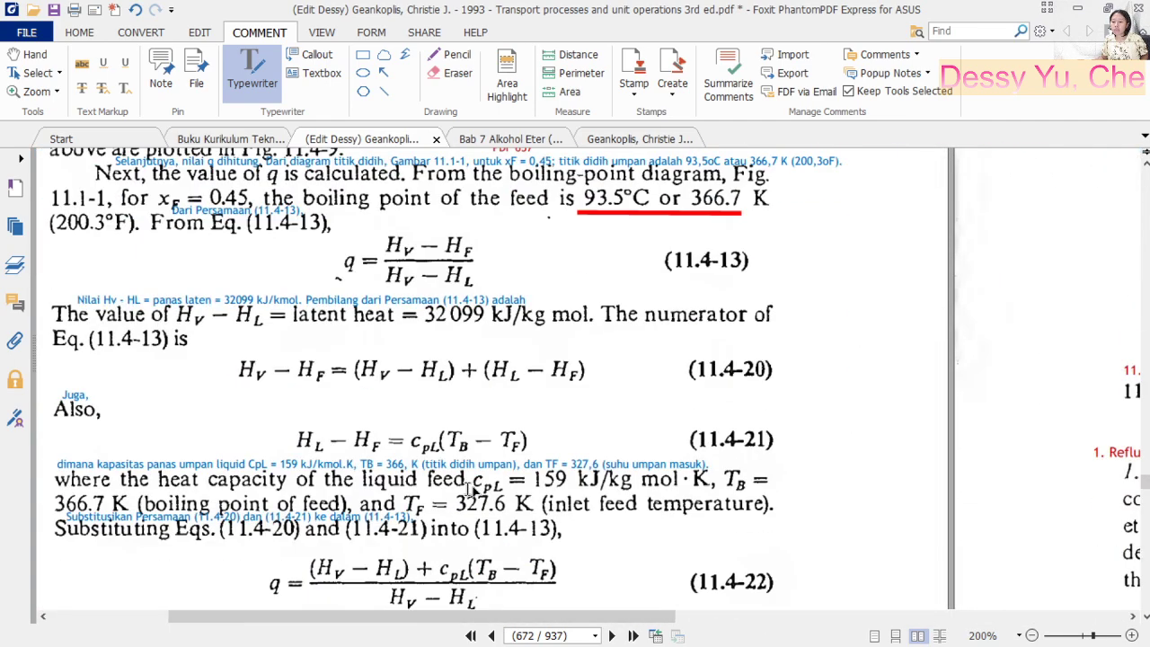